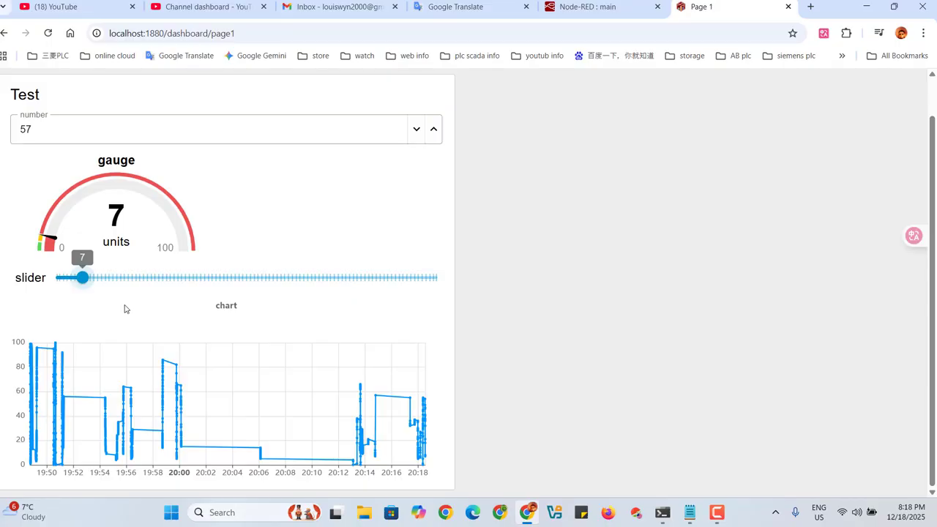
Move the dashboard slider to 33, 19 and 42 to check how the gauge and chart respond.
drag(83, 277, 181, 278)
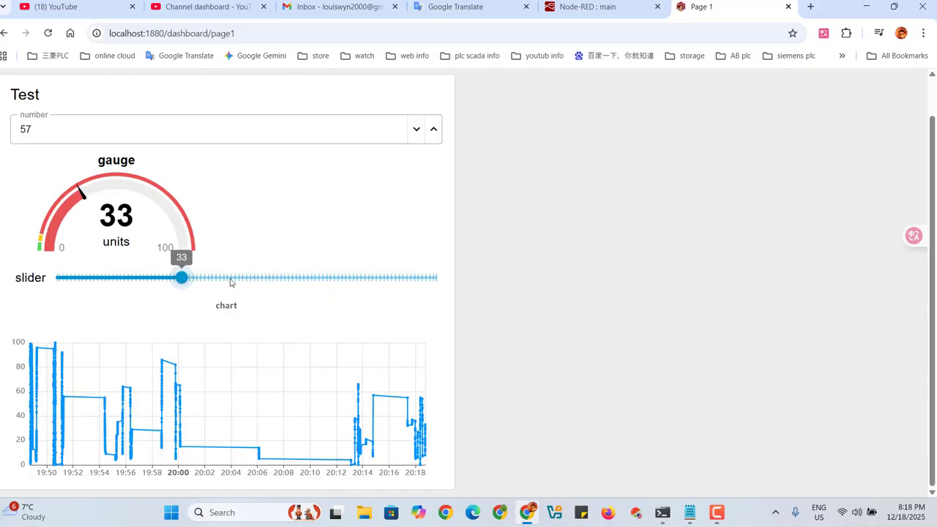
drag(182, 279, 128, 282)
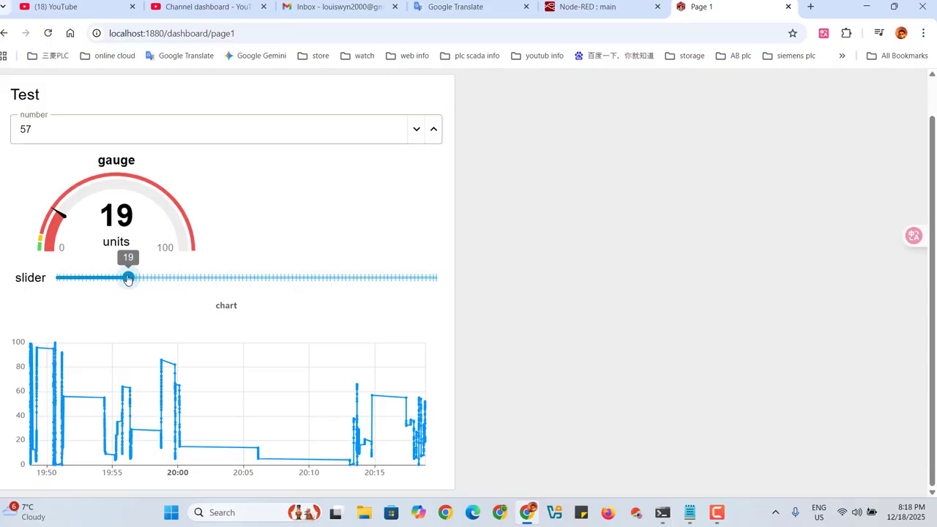
drag(128, 279, 216, 279)
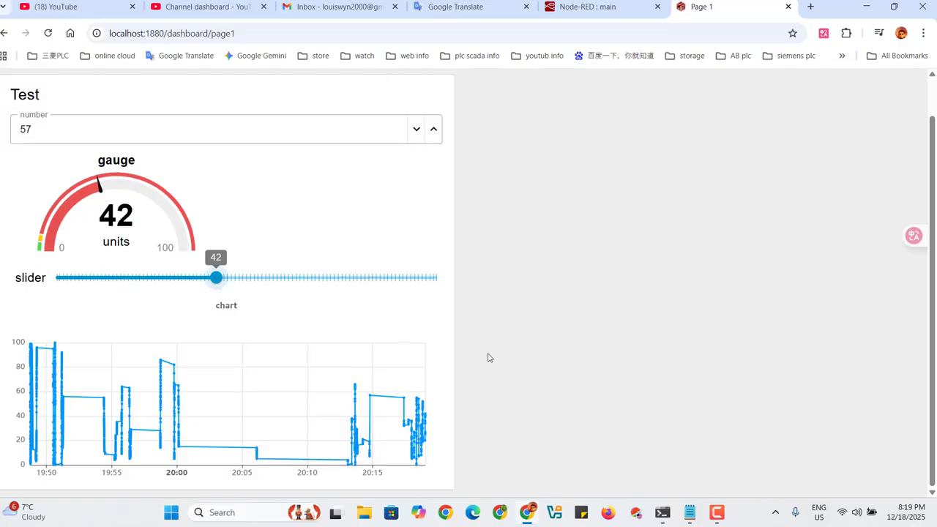
Search Windows for cmd and open the Command Prompt.
mouse_move(718, 518)
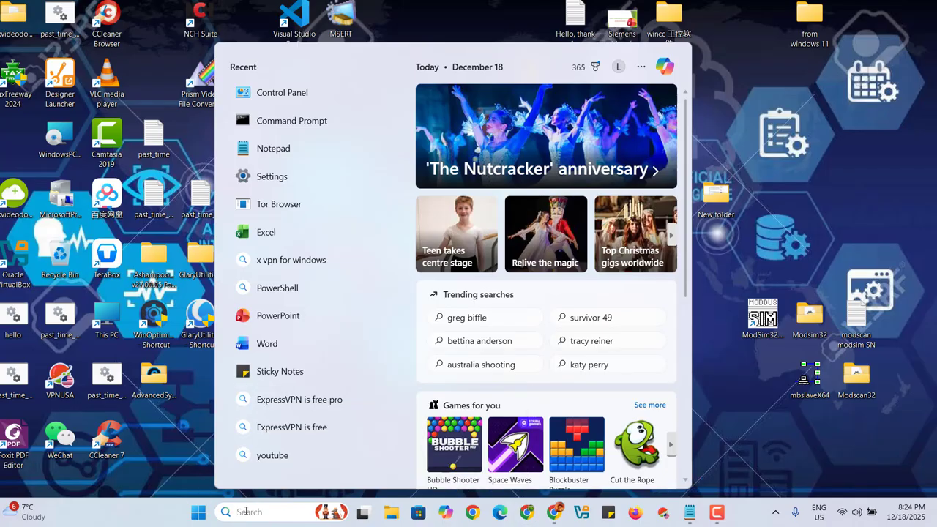
text(c)
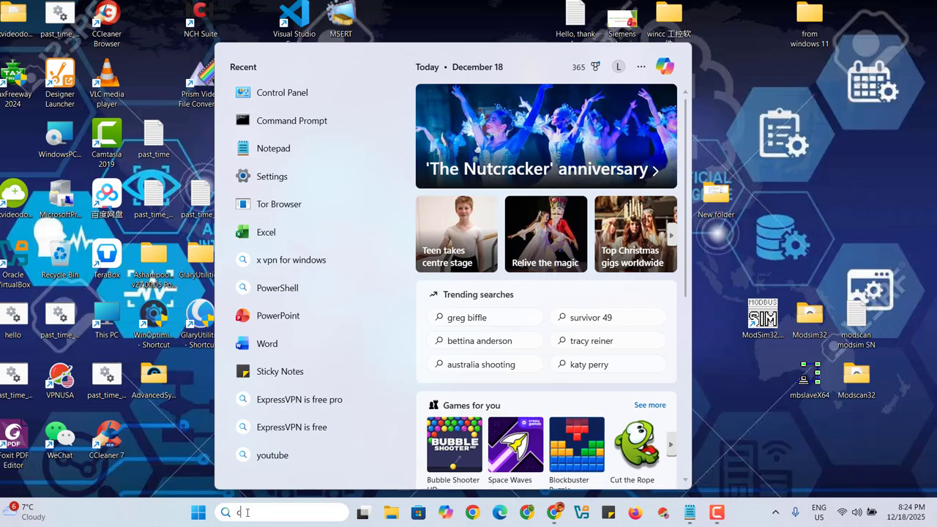
text(md)
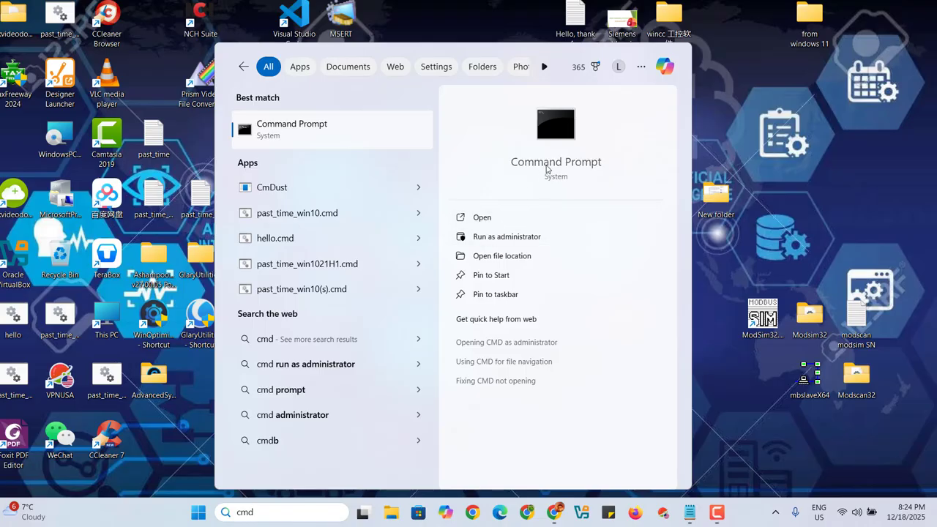
click(554, 137)
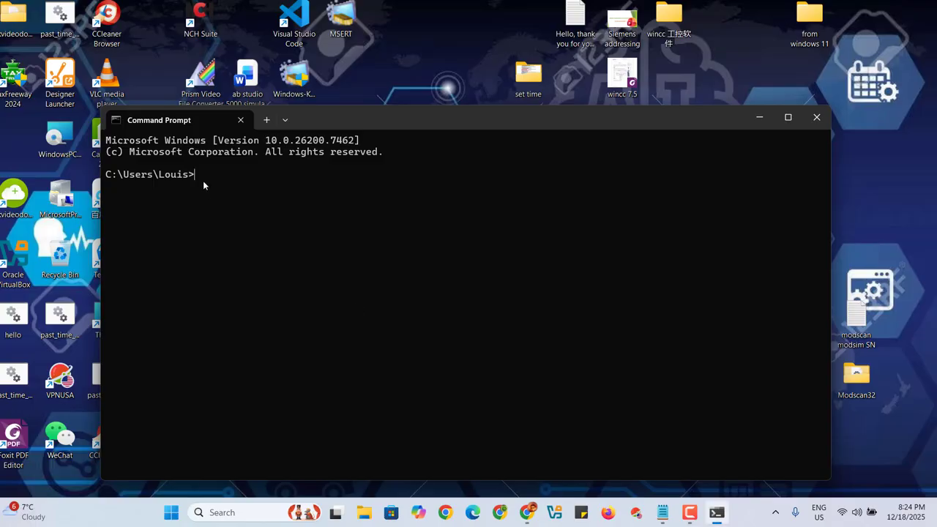
Start the Node-RED server with the node-red command and minimize the console window.
text(node-red)
key(Return)
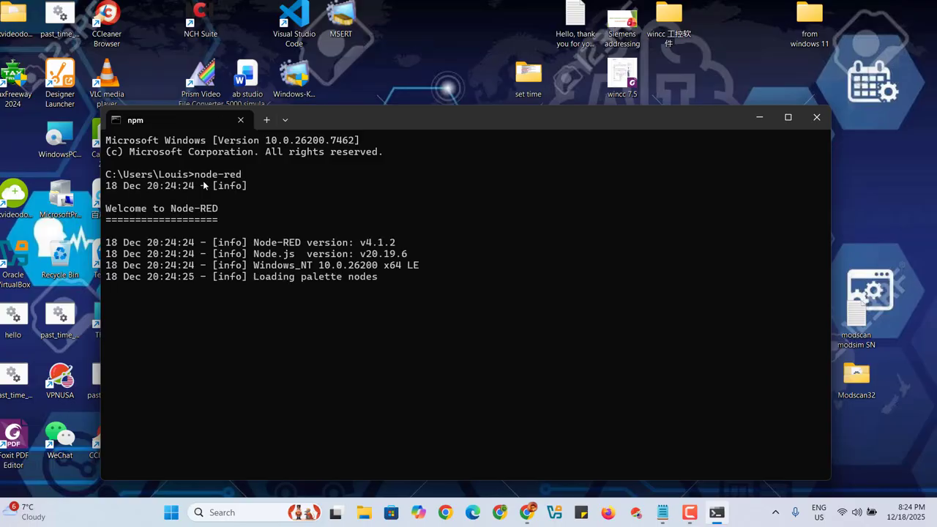
click(757, 117)
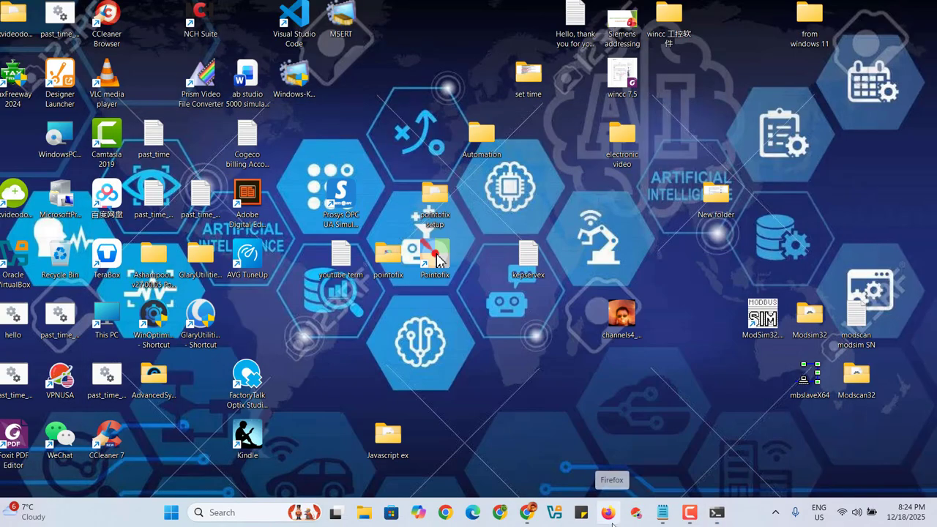
Switch to Chrome and load the Node-RED editor at localhost:1880.
mouse_move(528, 513)
click(528, 447)
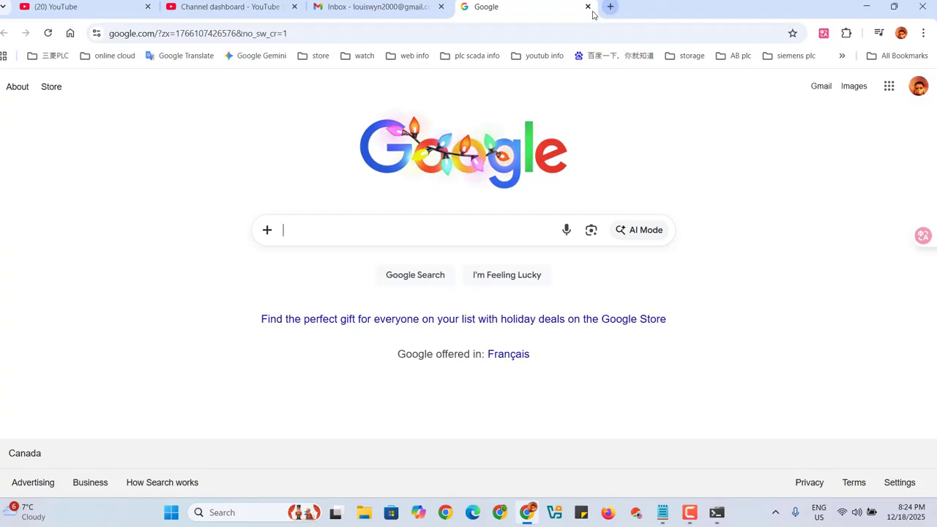
click(479, 37)
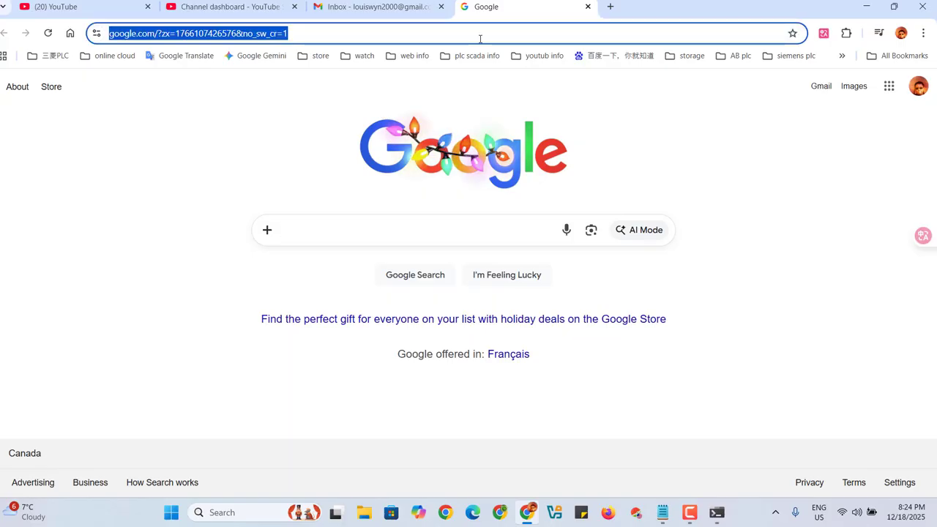
text(lo)
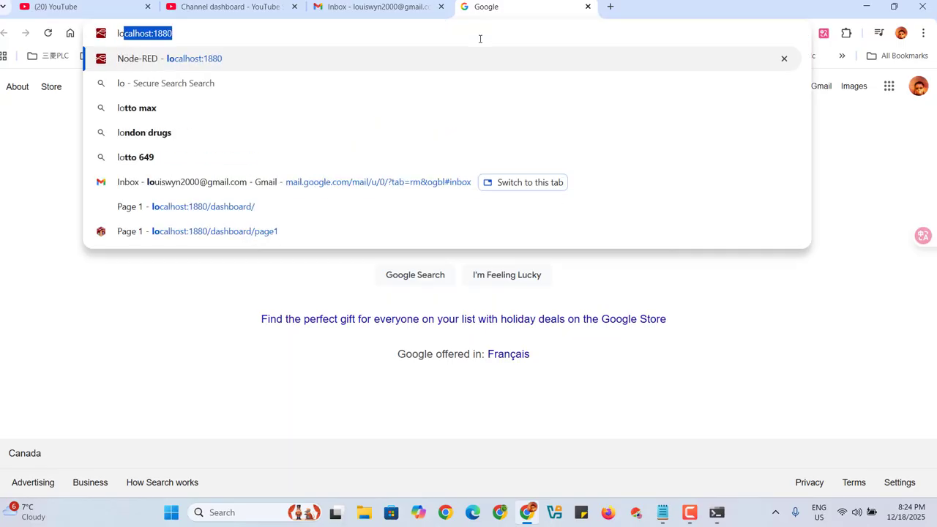
text(calhos)
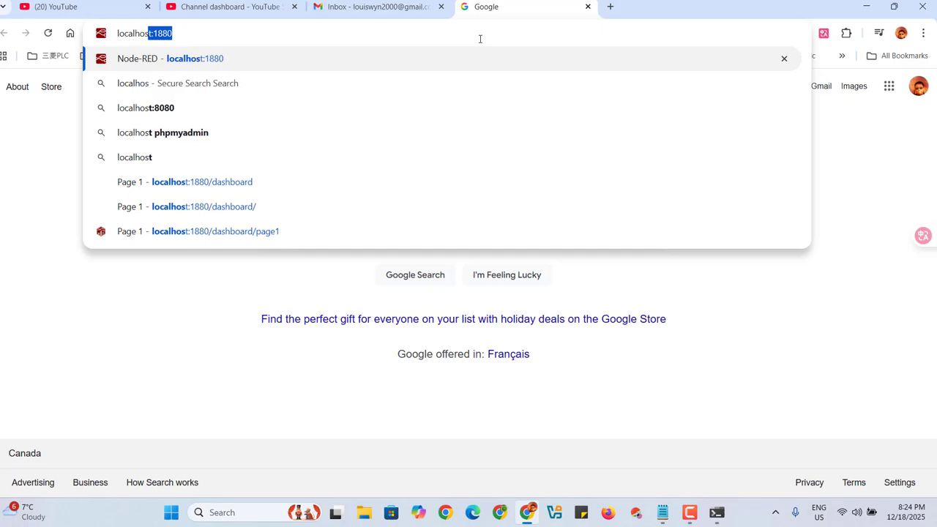
text(t:1)
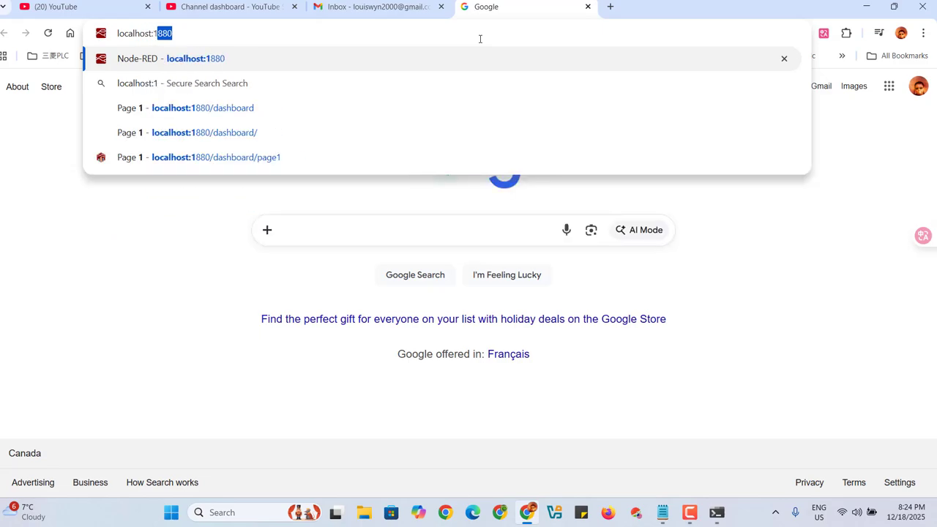
text(88)
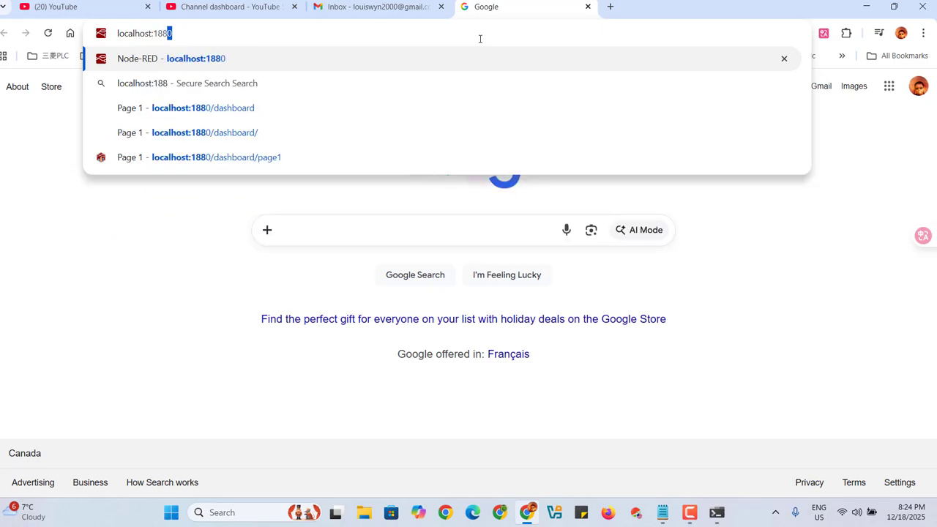
text(0)
key(Return)
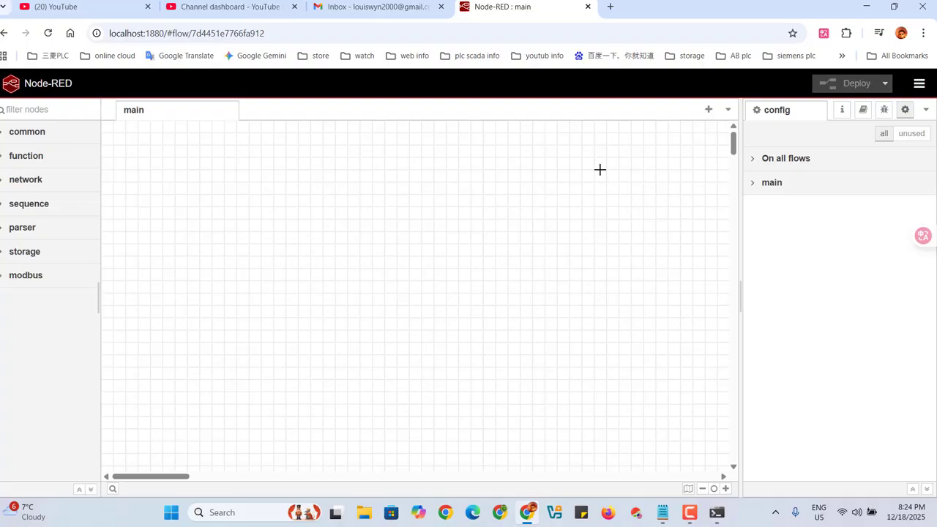
Open the palette manager at the catalogue of modules available for installation.
click(919, 84)
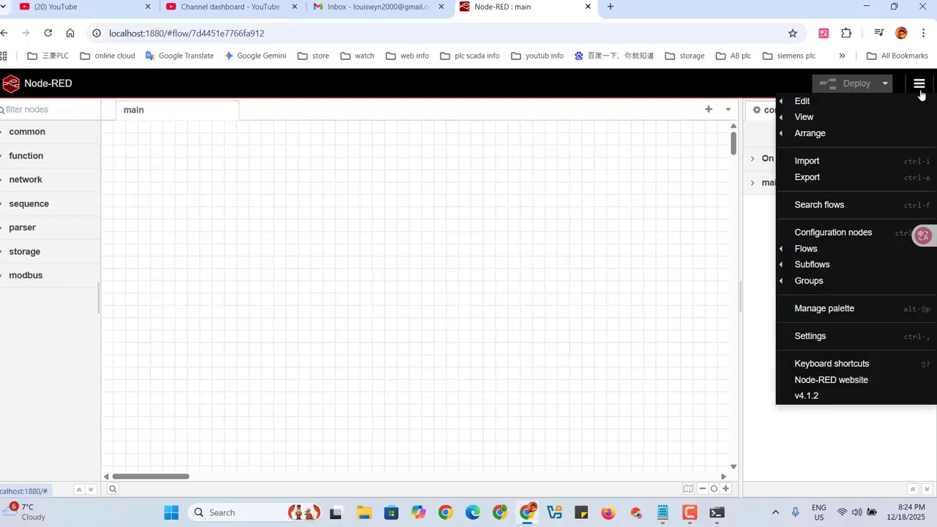
click(826, 314)
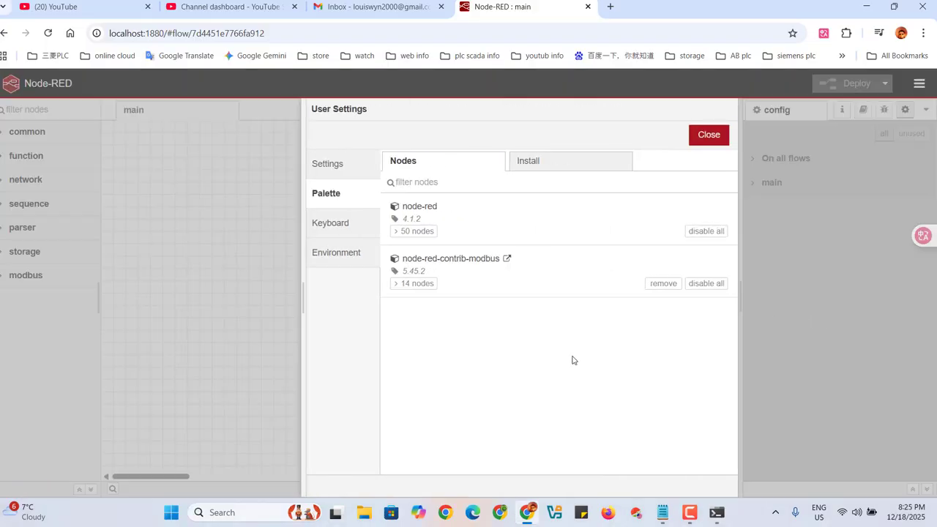
click(561, 172)
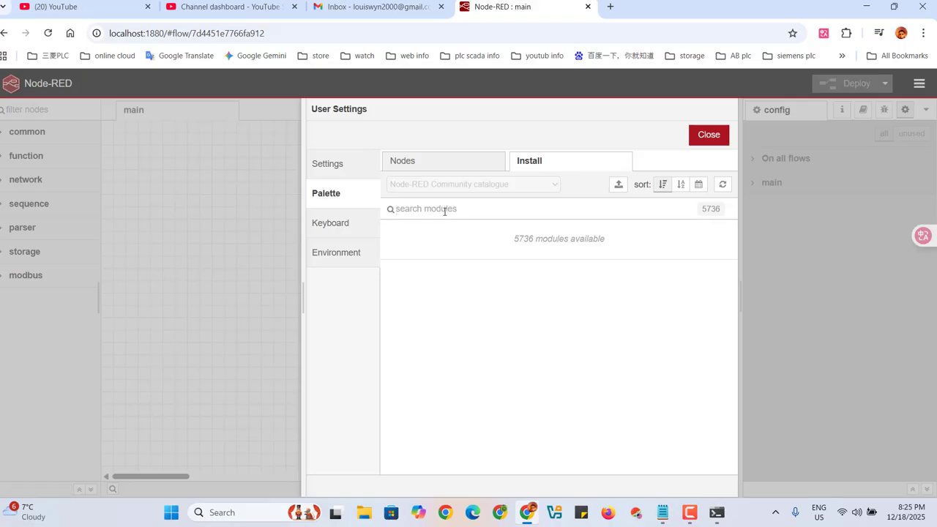
text(r)
key(BackSpace)
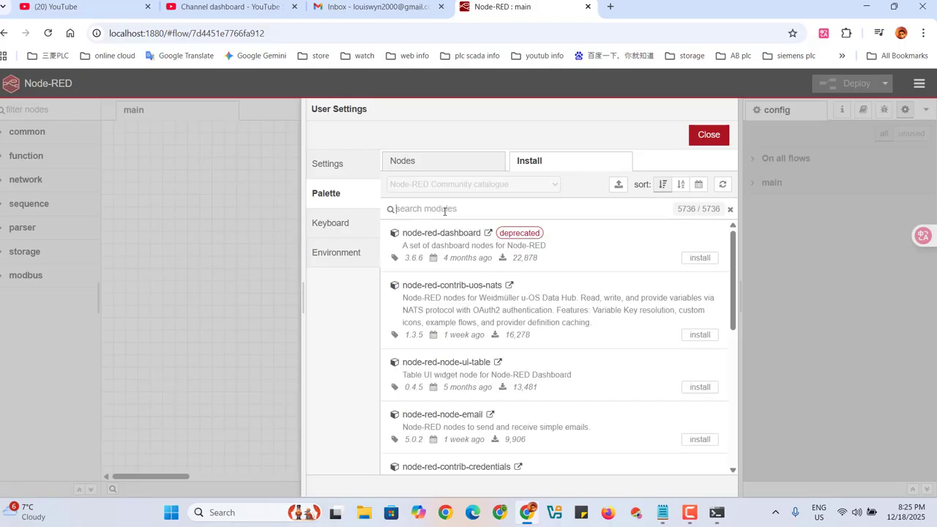
text(node-red dash)
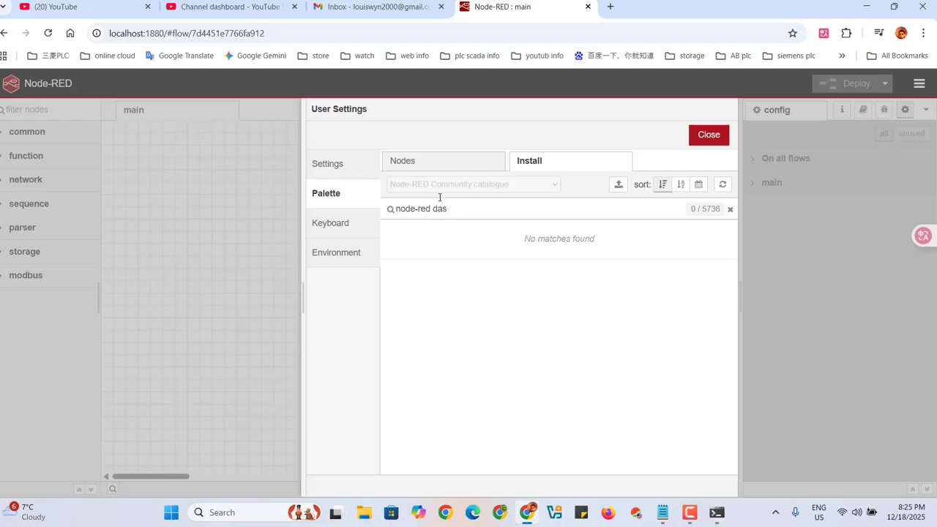
key(BackSpace)
key(BackSpace)
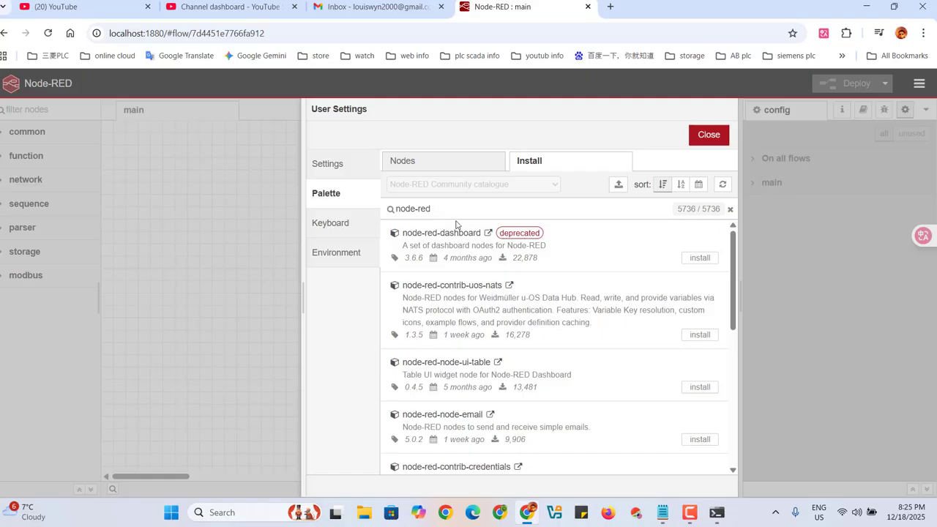
key(BackSpace)
key(BackSpace)
key(BackSpace)
key(BackSpace)
key(BackSpace)
key(BackSpace)
key(BackSpace)
key(BackSpace)
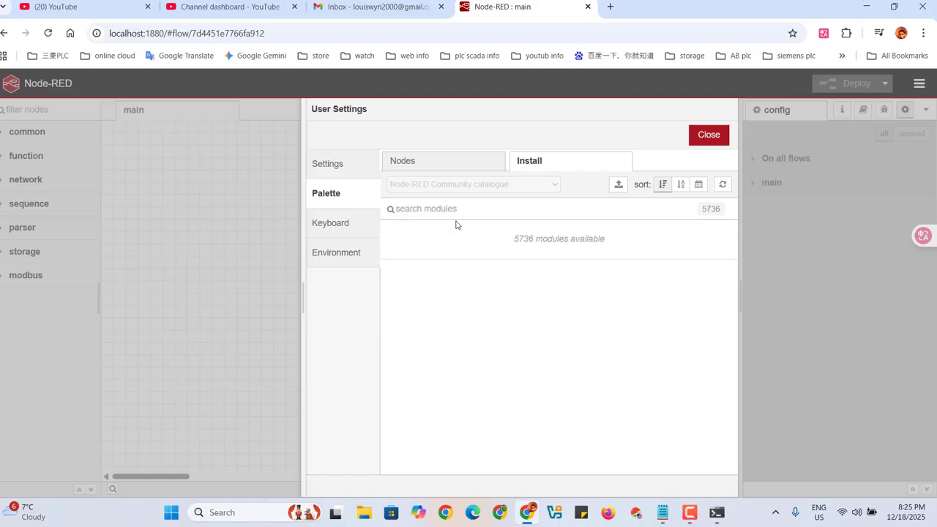
text(dashbo)
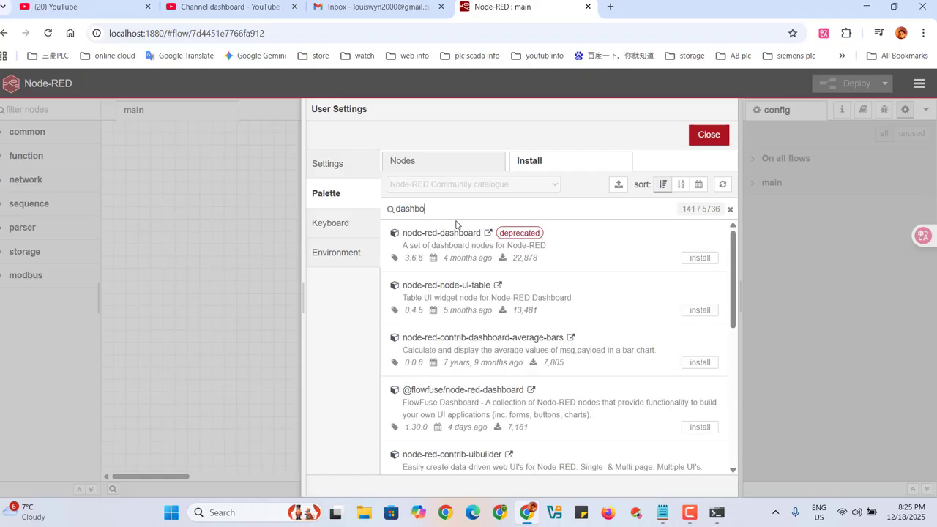
text(ard)
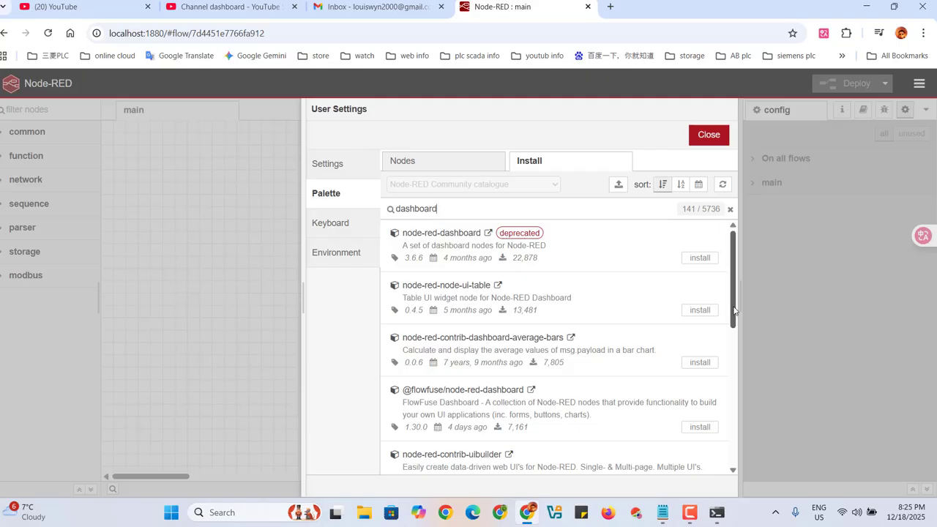
drag(733, 311, 731, 326)
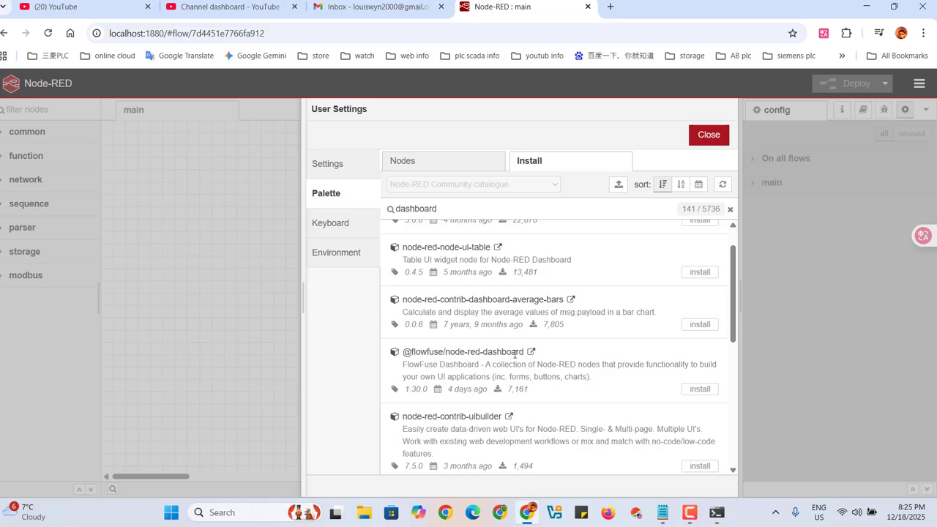
click(701, 388)
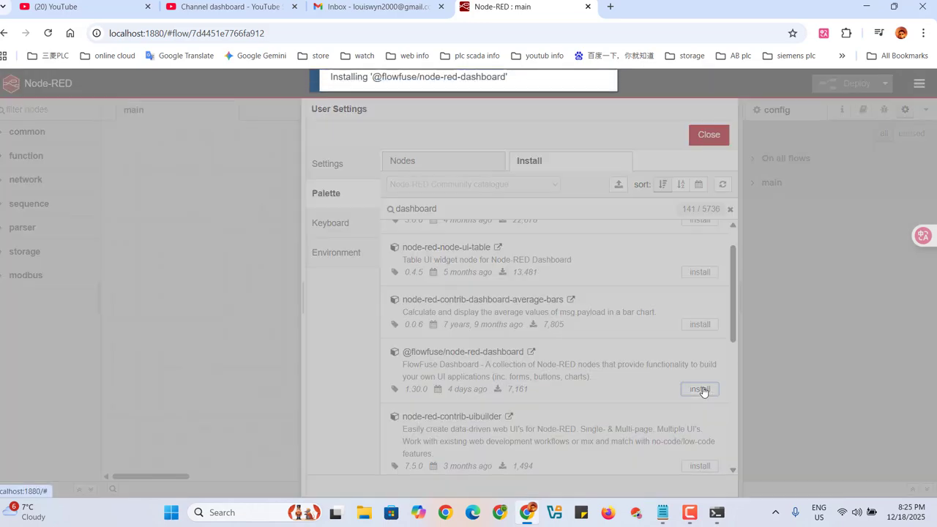
click(584, 152)
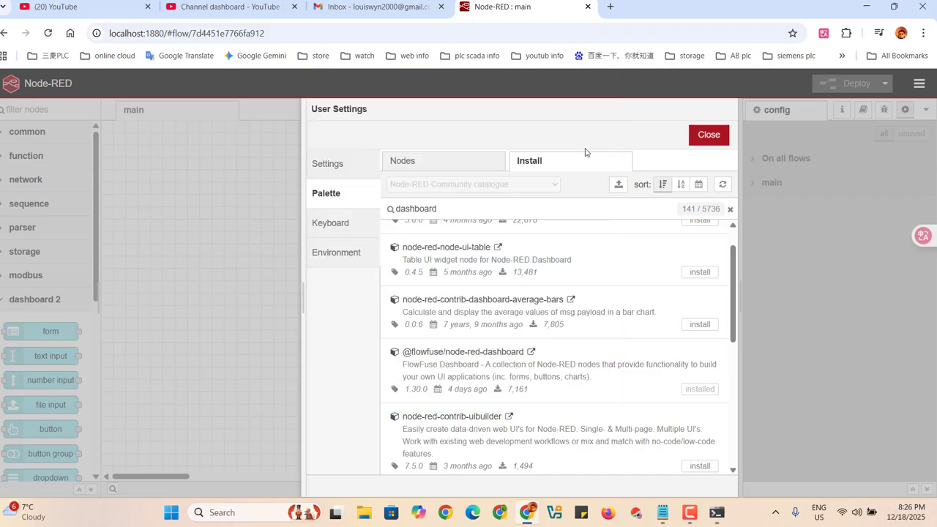
click(709, 136)
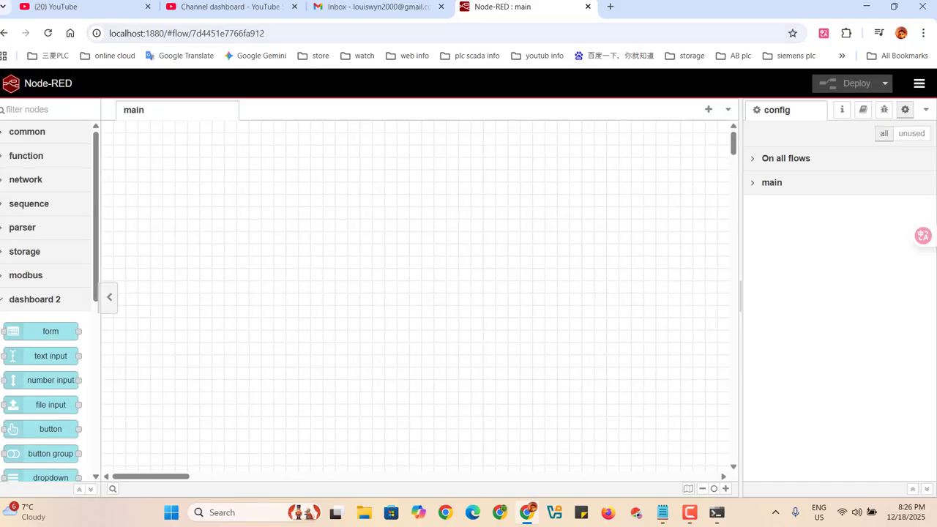
click(3, 301)
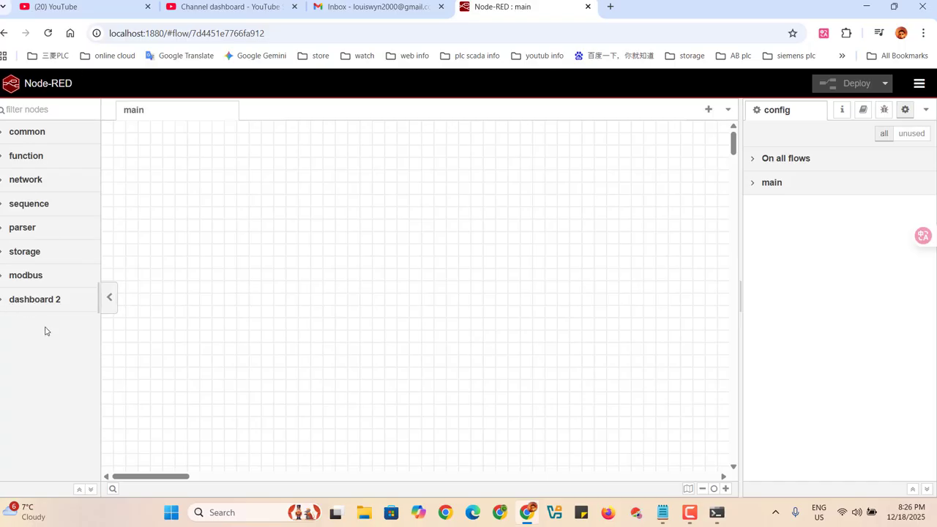
click(3, 300)
click(3, 300)
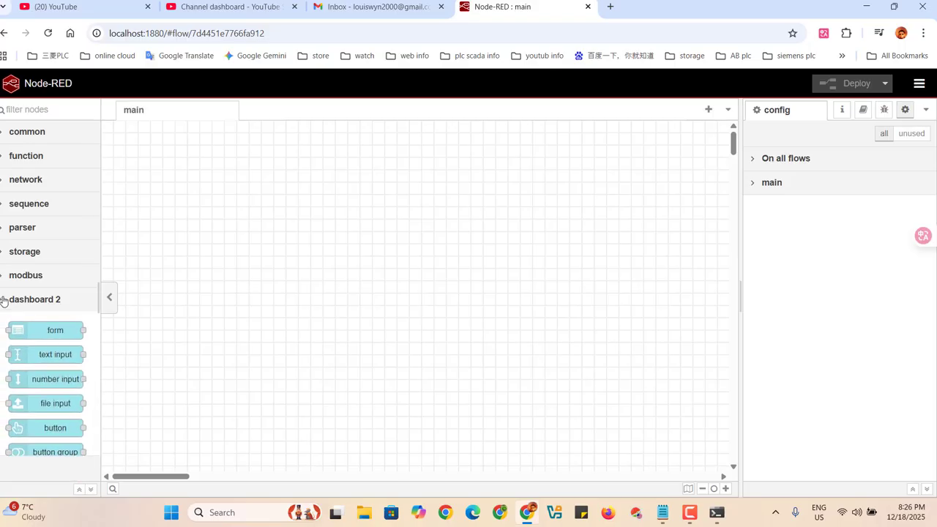
click(2, 301)
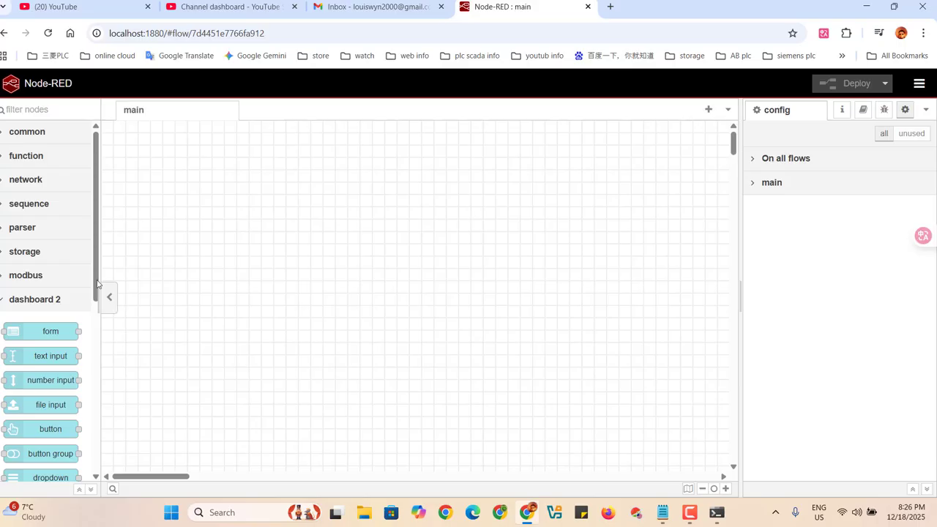
Add a dashboard 2 gauge node to the main flow and place a chart node directly below it.
scroll(96, 316, down, 2)
drag(96, 317, 93, 368)
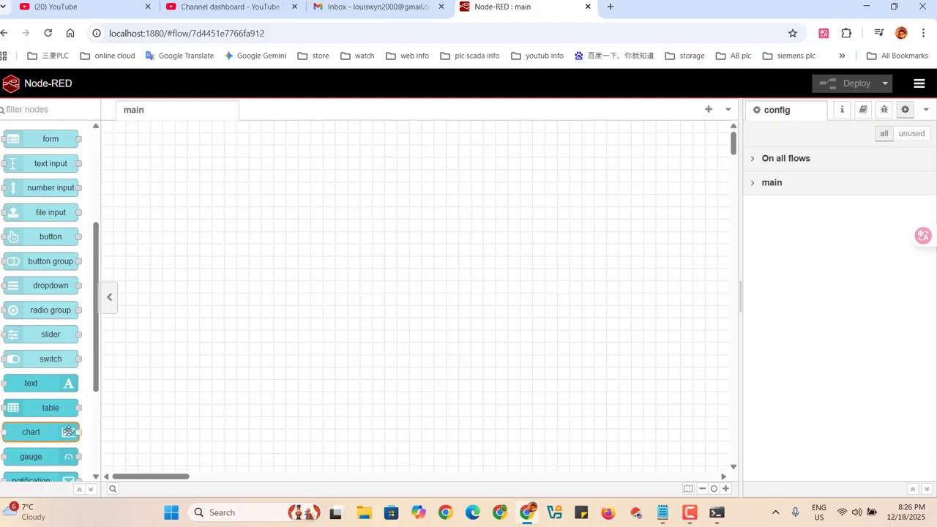
drag(48, 457, 414, 250)
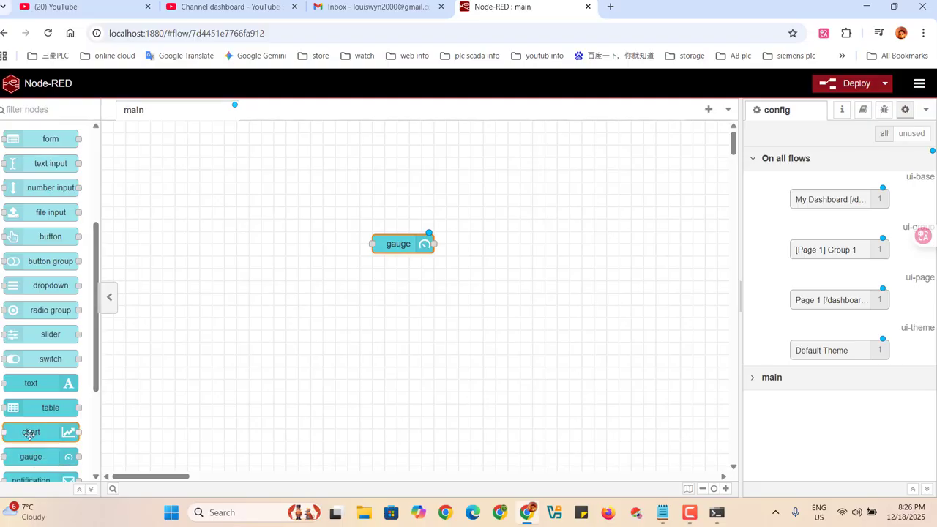
drag(66, 432, 404, 294)
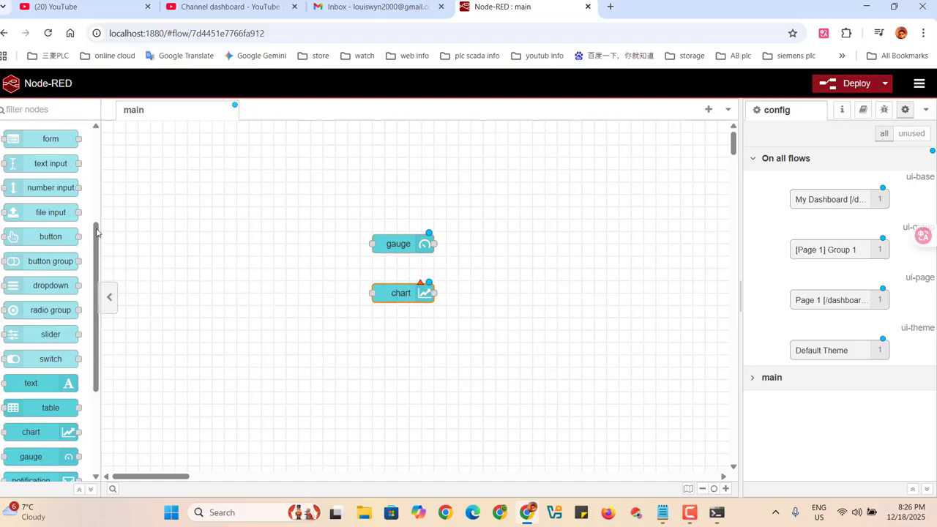
Add a dashboard 2 number input node to the main flow, left of the gauge node.
scroll(93, 160, up, 3)
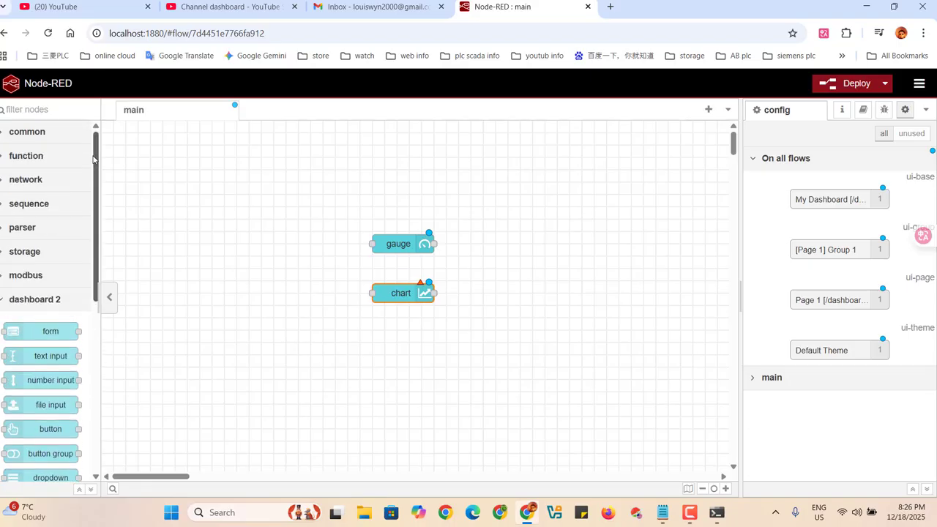
drag(93, 160, 95, 190)
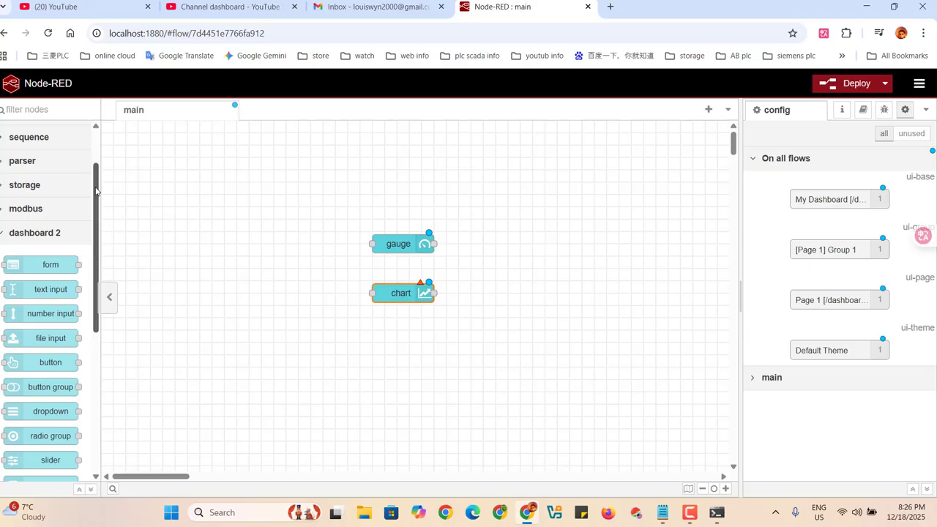
drag(56, 313, 254, 257)
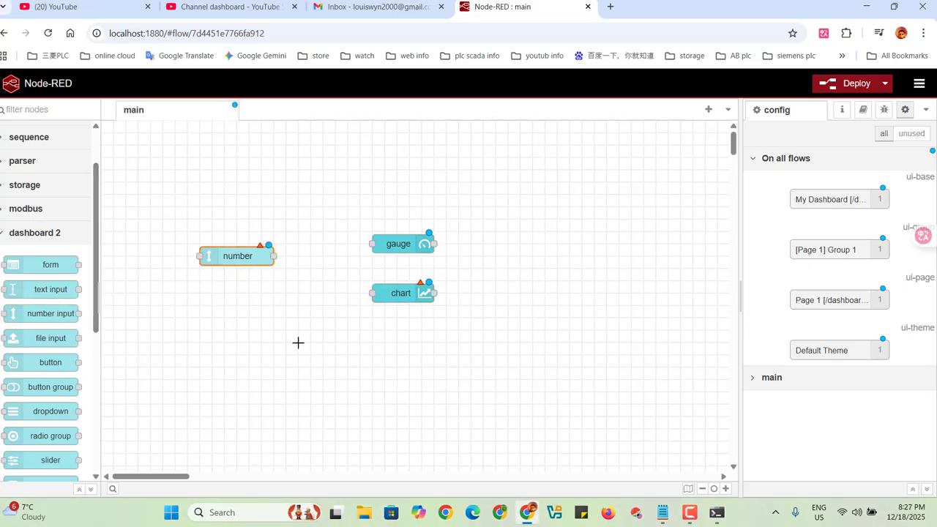
click(303, 351)
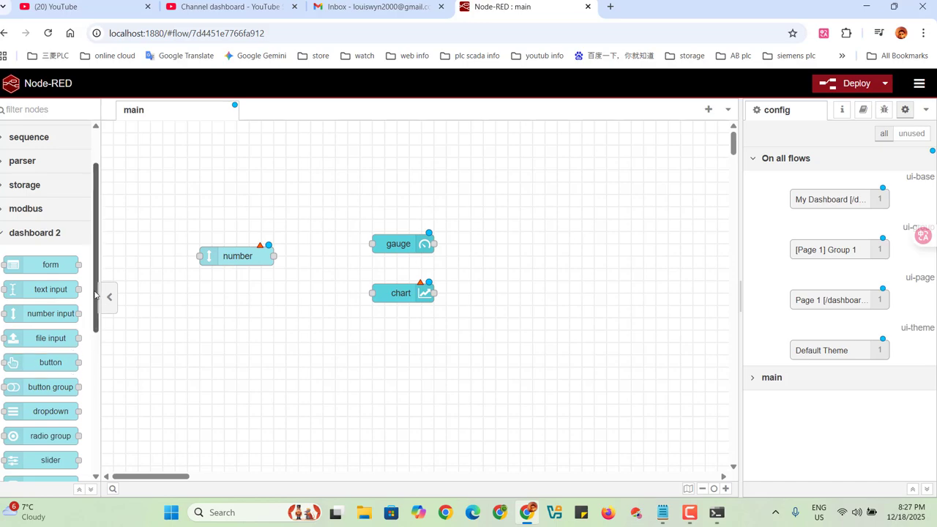
Add a dashboard 2 slider node below the number node, left of the chart node.
drag(95, 291, 94, 291)
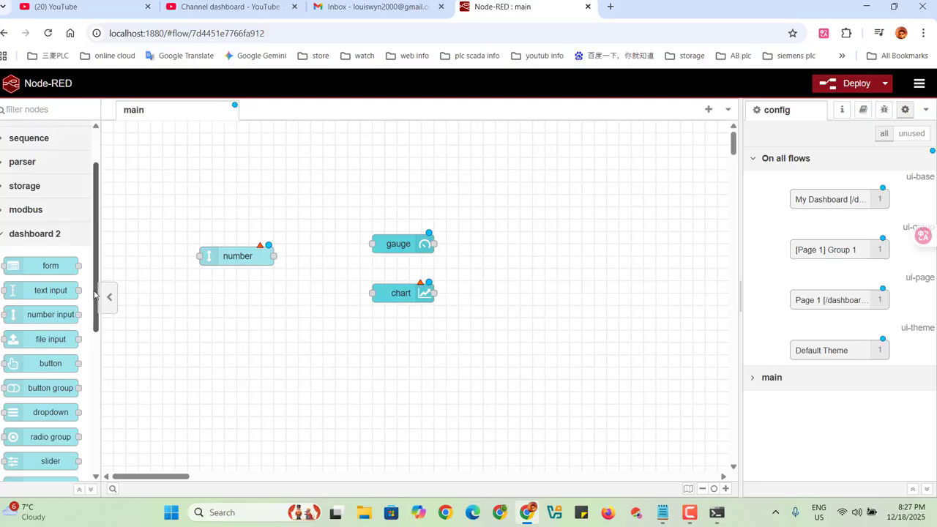
drag(94, 293, 270, 293)
click(326, 337)
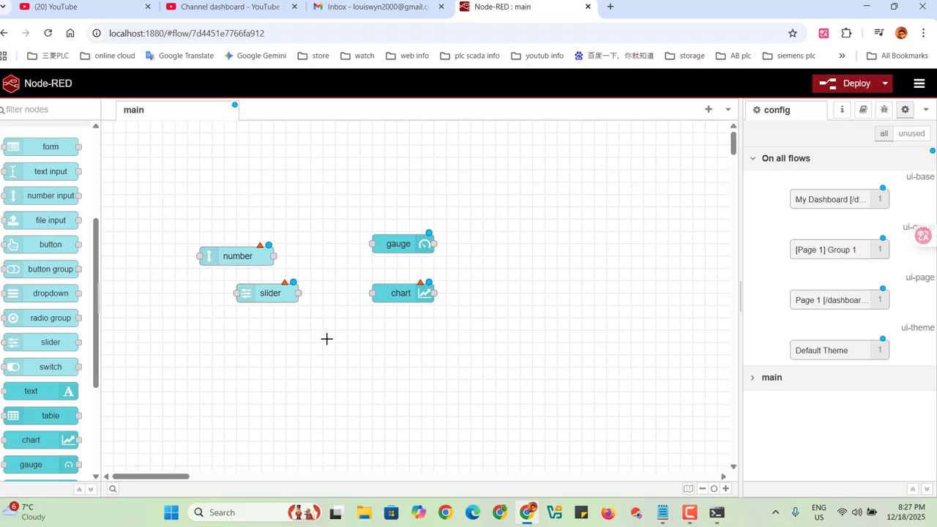
Assign the number input node to the dashboard group [Page 1] Group 1.
click(753, 161)
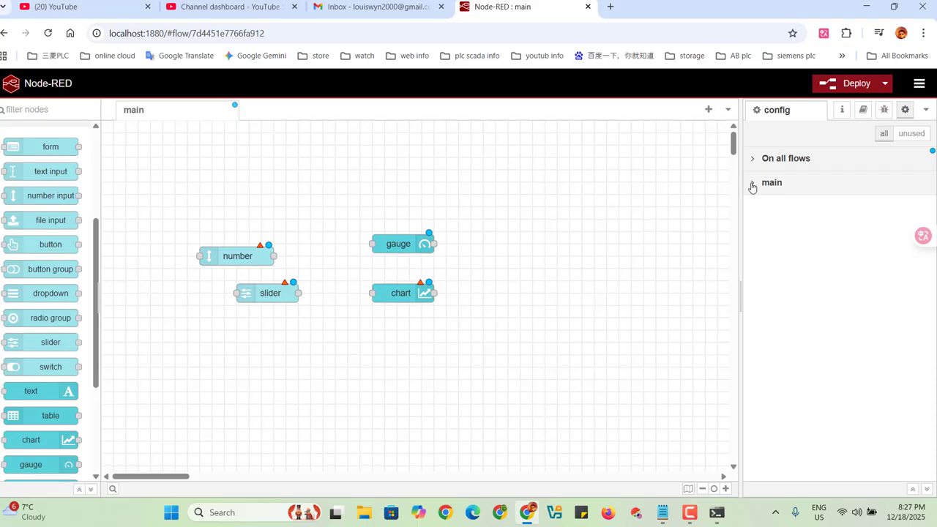
click(751, 184)
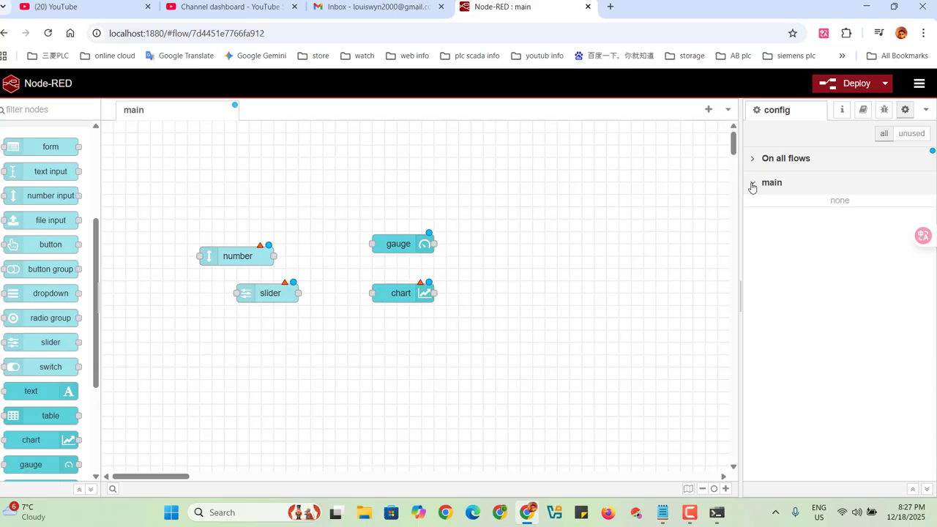
double_click(243, 256)
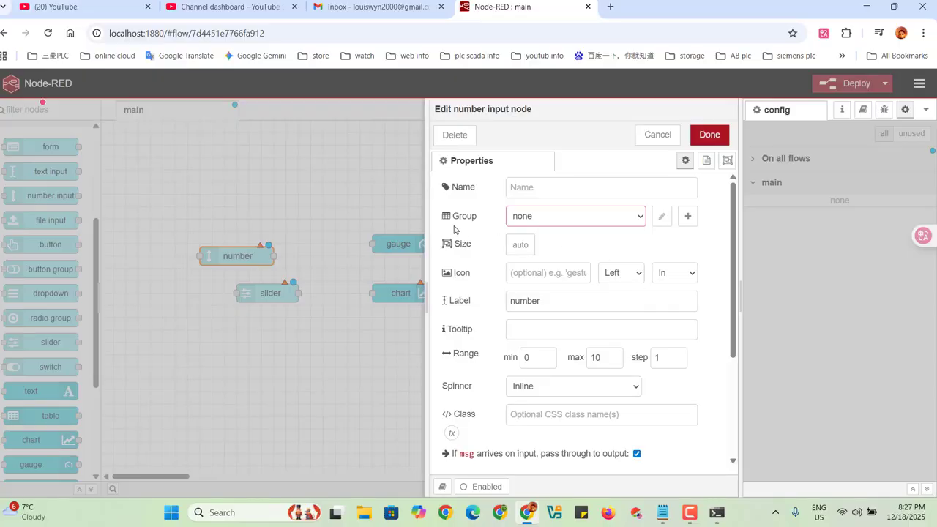
click(640, 218)
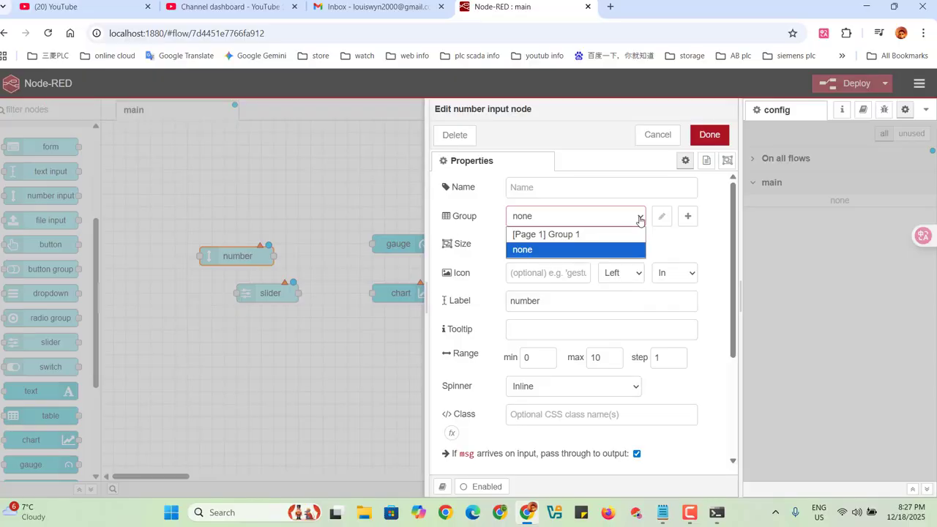
click(555, 236)
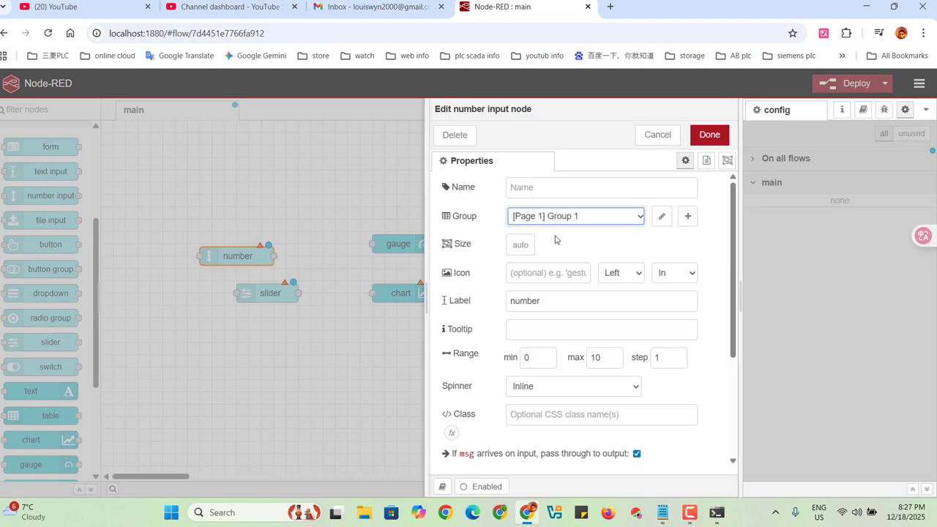
click(710, 136)
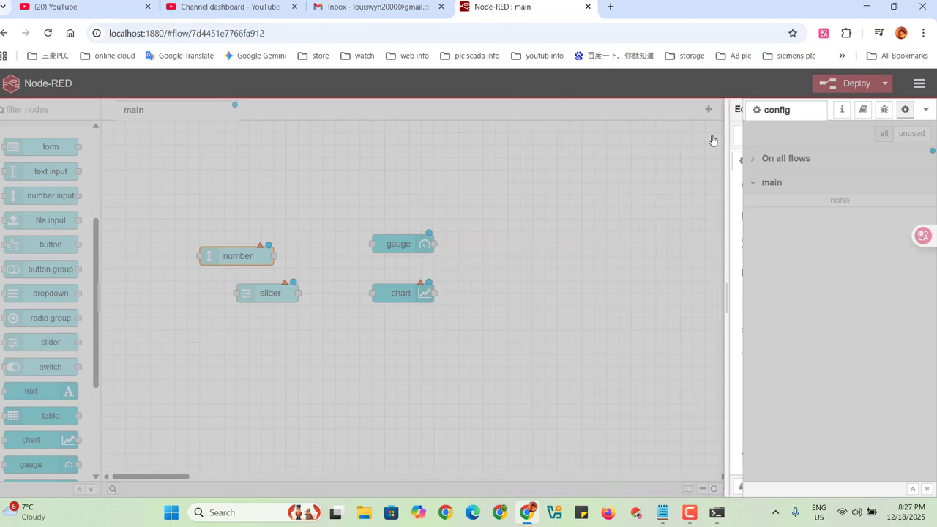
Check the gauge node's group setting and assign the chart node to [Page 1] Group 1.
double_click(392, 244)
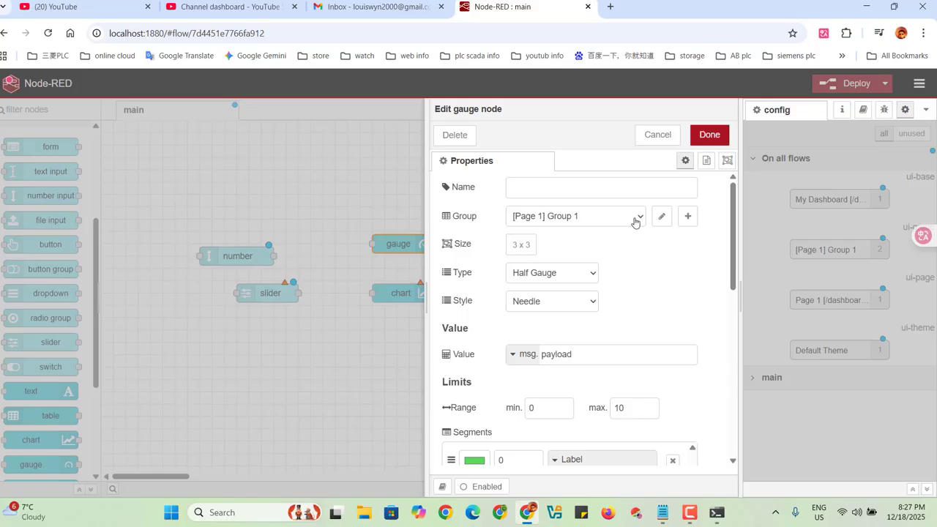
click(710, 135)
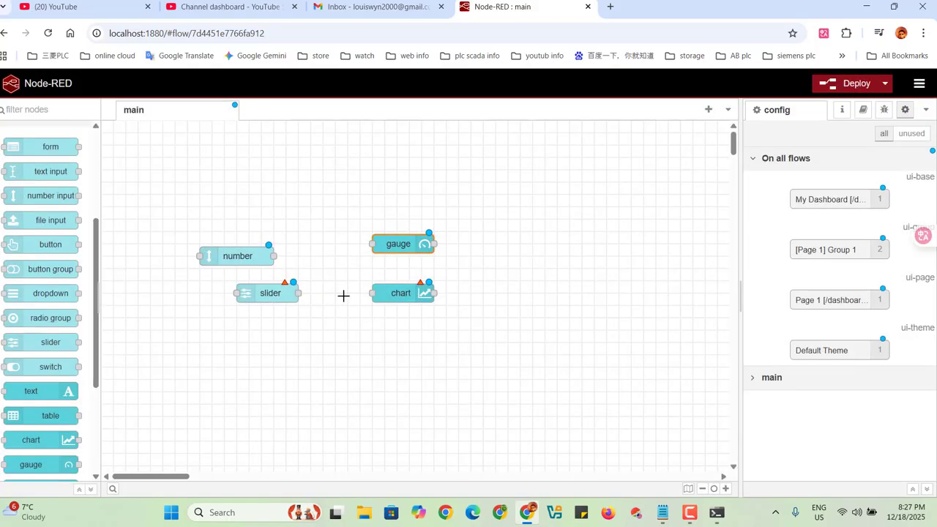
click(402, 300)
double_click(402, 301)
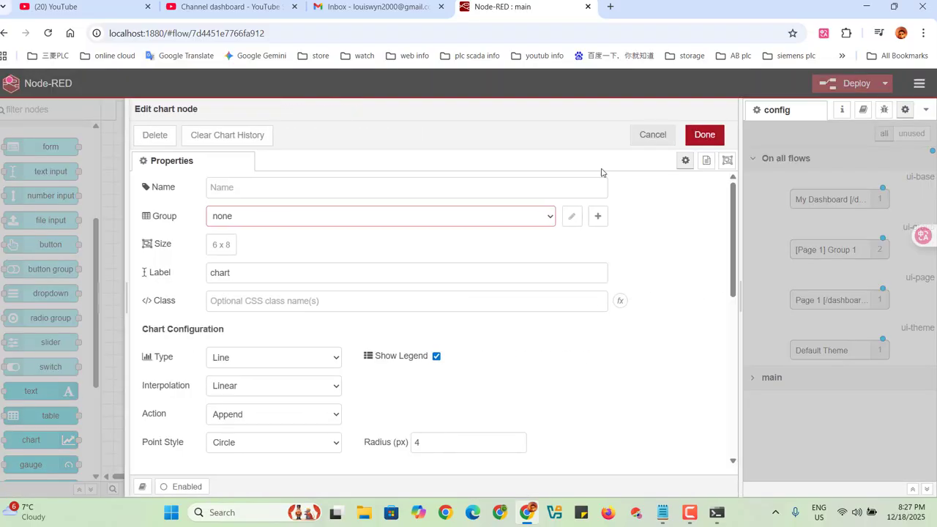
click(549, 225)
click(360, 233)
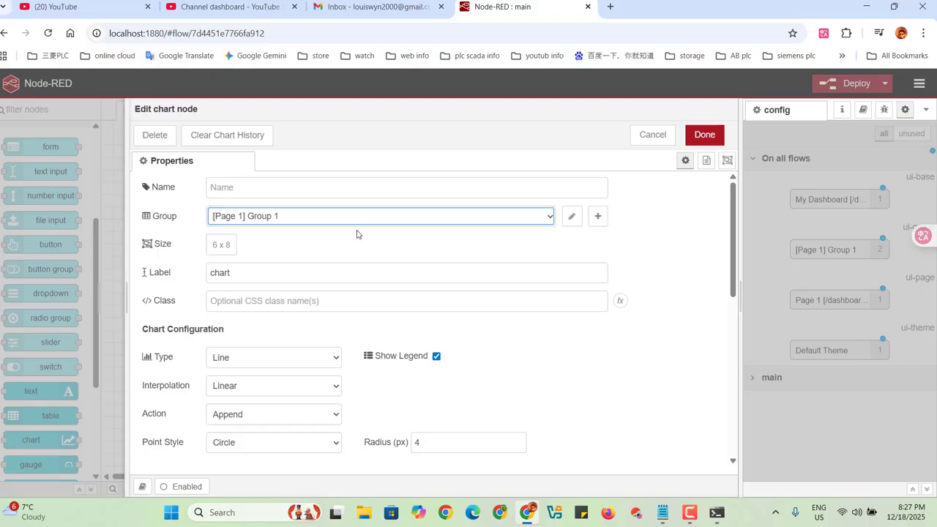
click(703, 136)
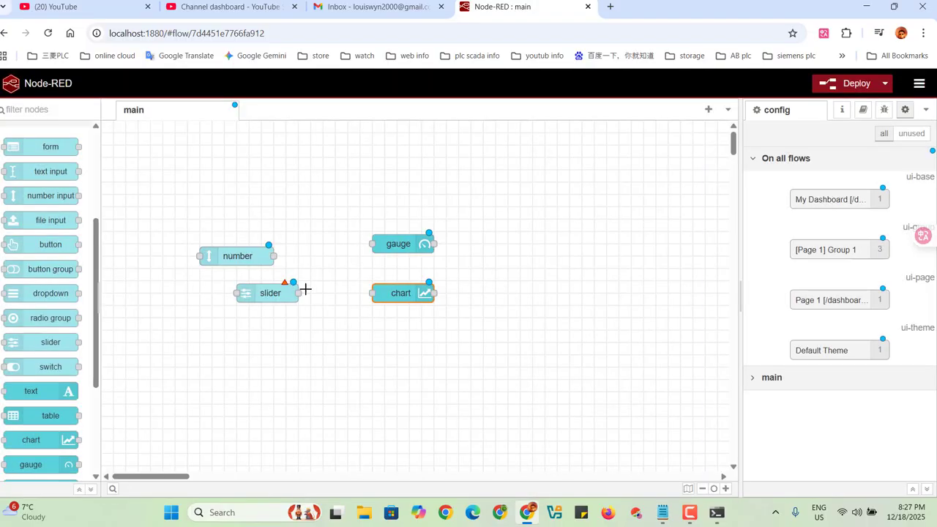
Assign the slider node to [Page 1] Group 1 and review the chart node's properties.
double_click(275, 294)
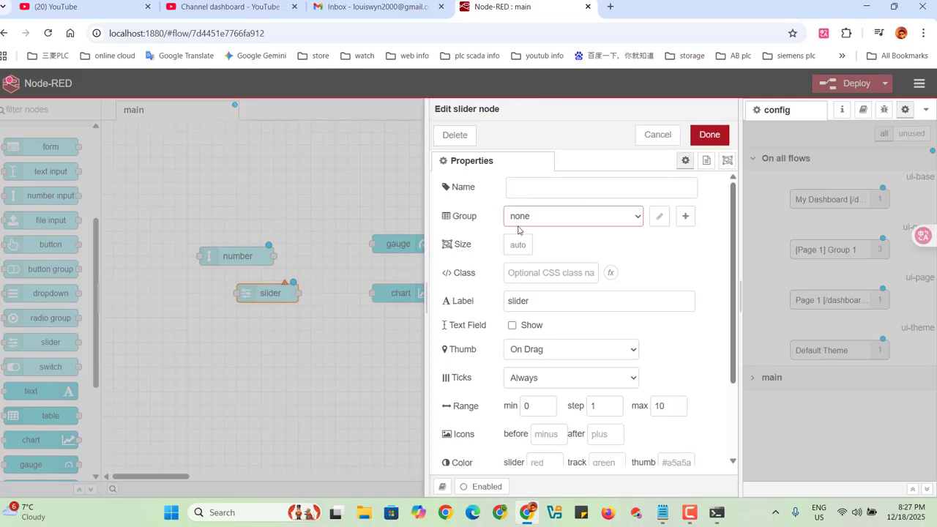
click(624, 223)
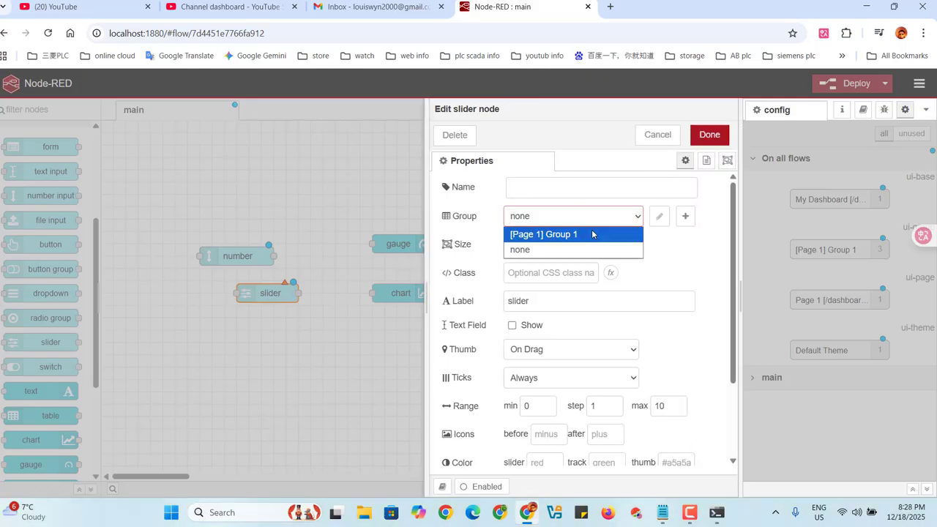
click(595, 233)
click(710, 134)
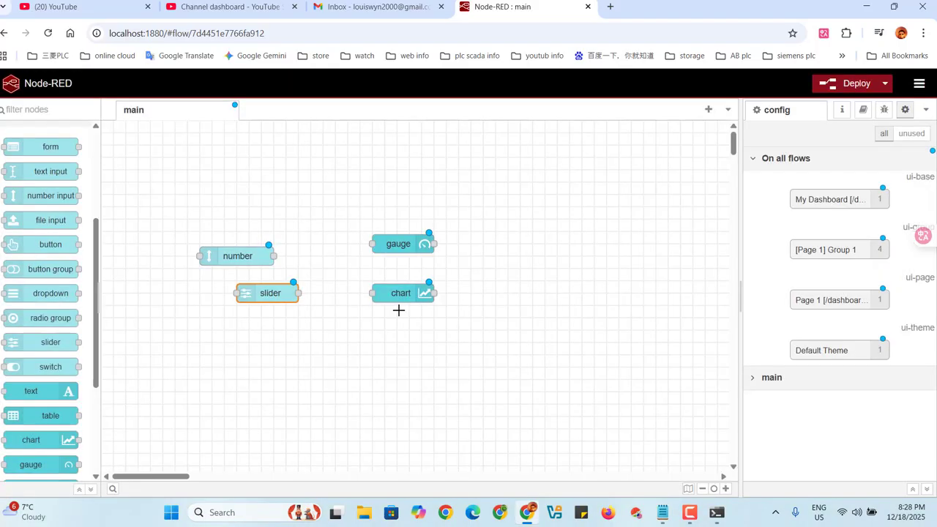
double_click(401, 294)
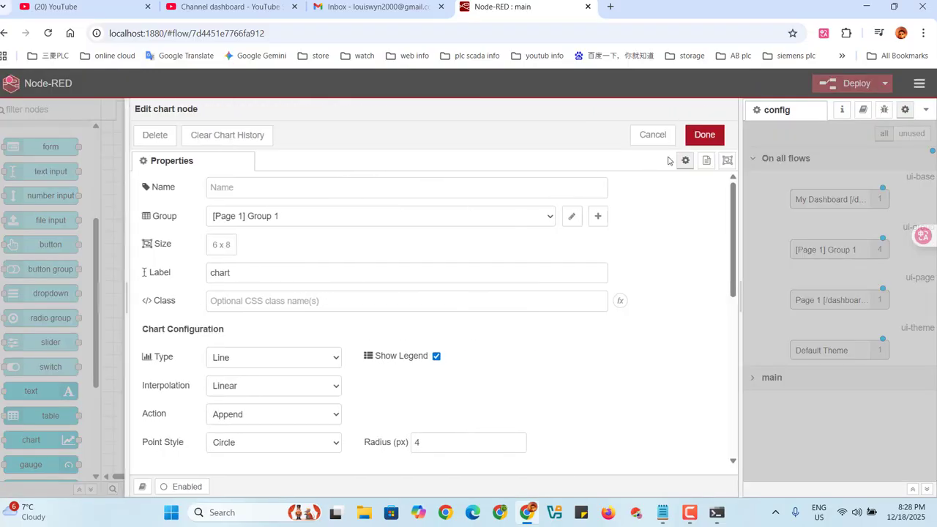
click(702, 134)
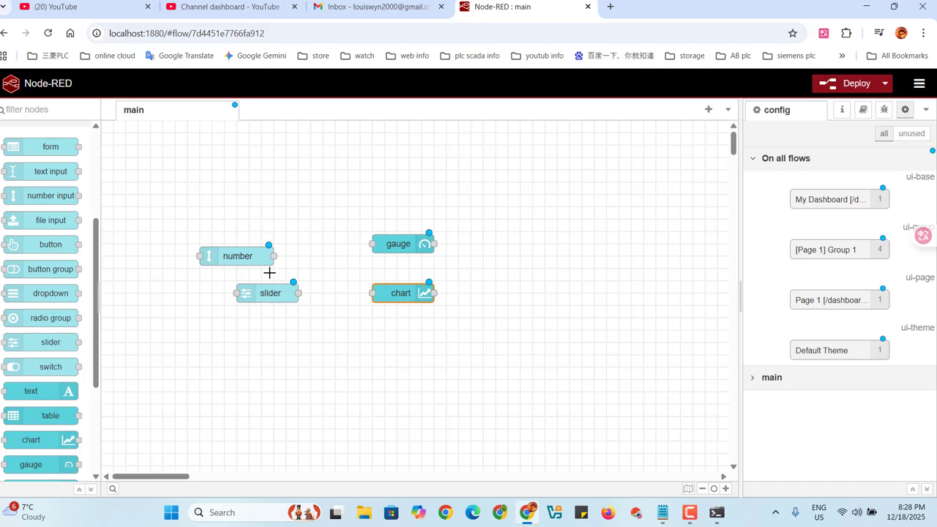
Spread the number and slider nodes apart and wire the number node's output to both the gauge and the chart.
drag(236, 251, 224, 213)
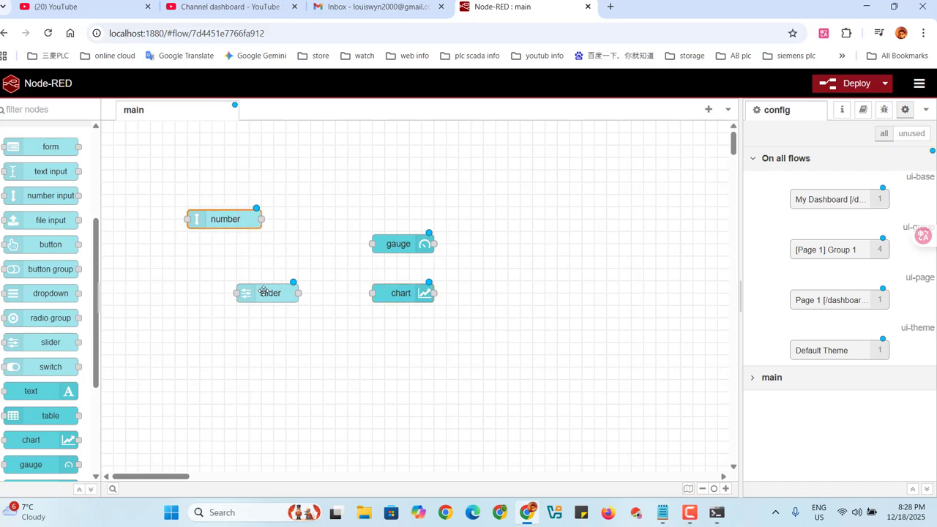
mouse_move(273, 291)
mouse_down()
mouse_move(220, 291)
mouse_move(286, 290)
mouse_up()
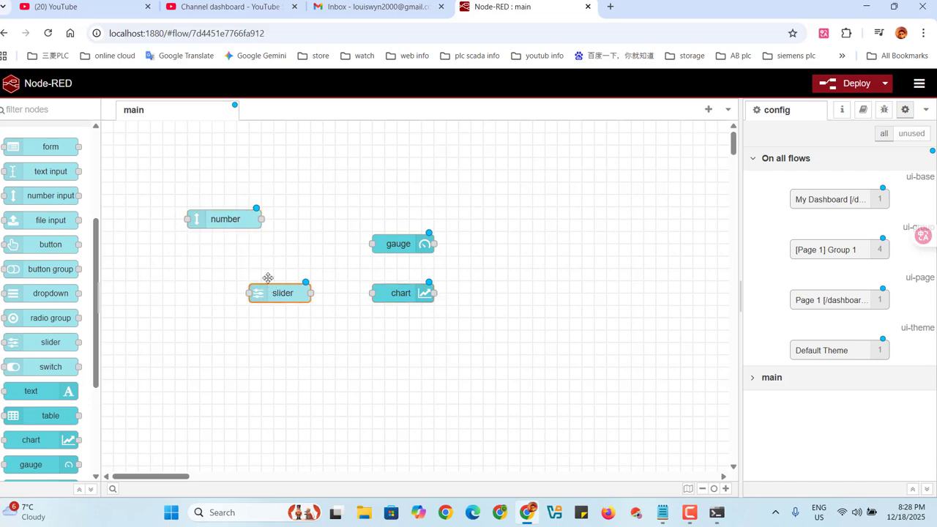
drag(262, 219, 374, 245)
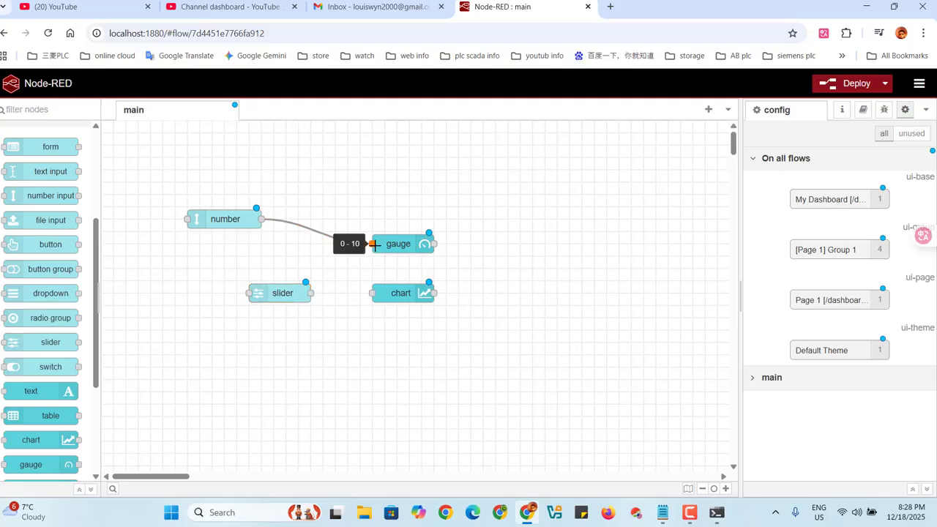
click(259, 223)
drag(259, 222, 370, 293)
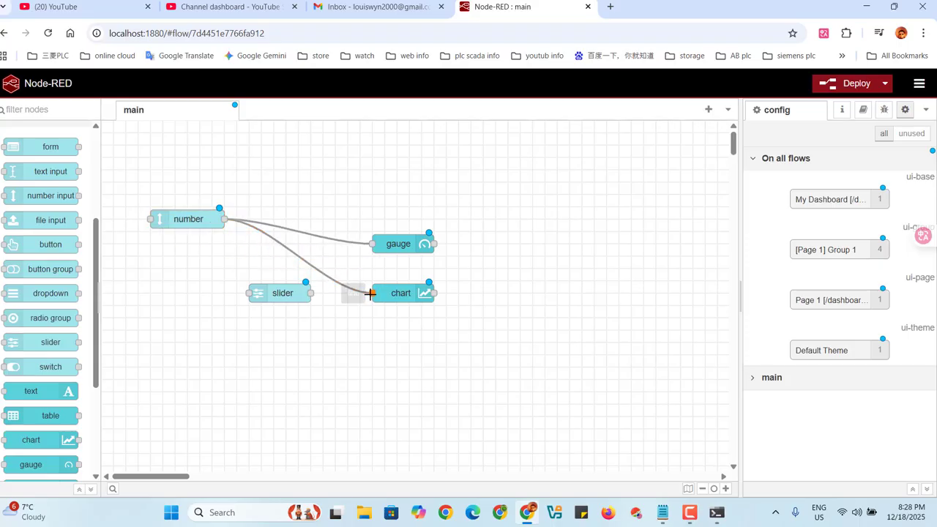
Wire the slider's output to the gauge and the chart, and the number node's output to the slider's input.
drag(265, 296, 371, 244)
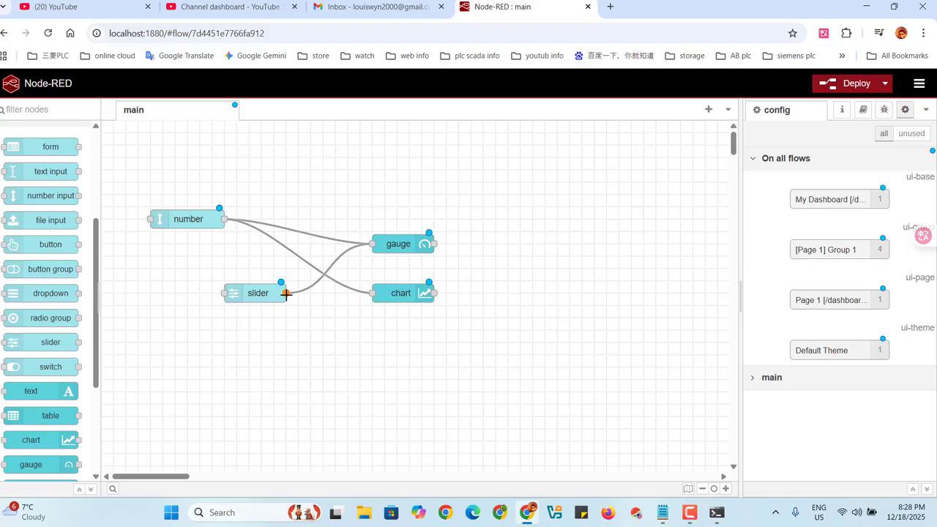
drag(286, 293, 371, 292)
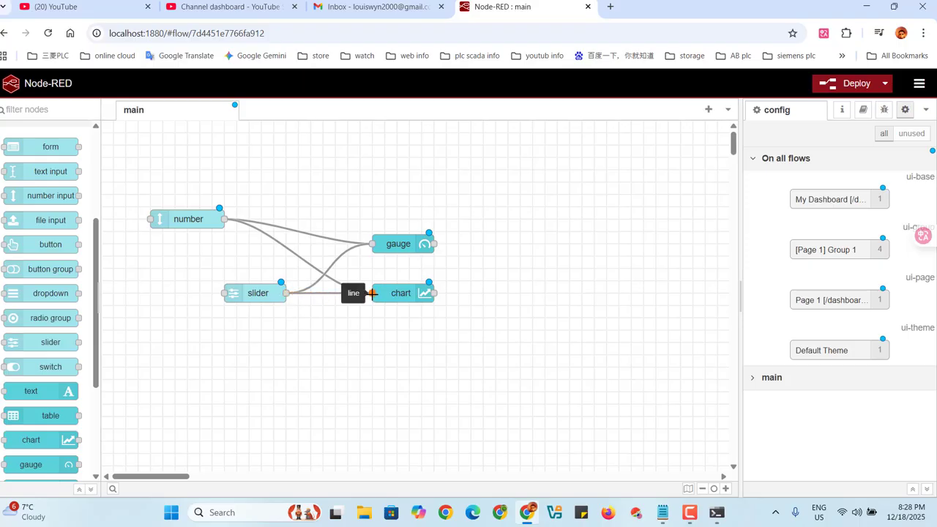
drag(224, 219, 225, 293)
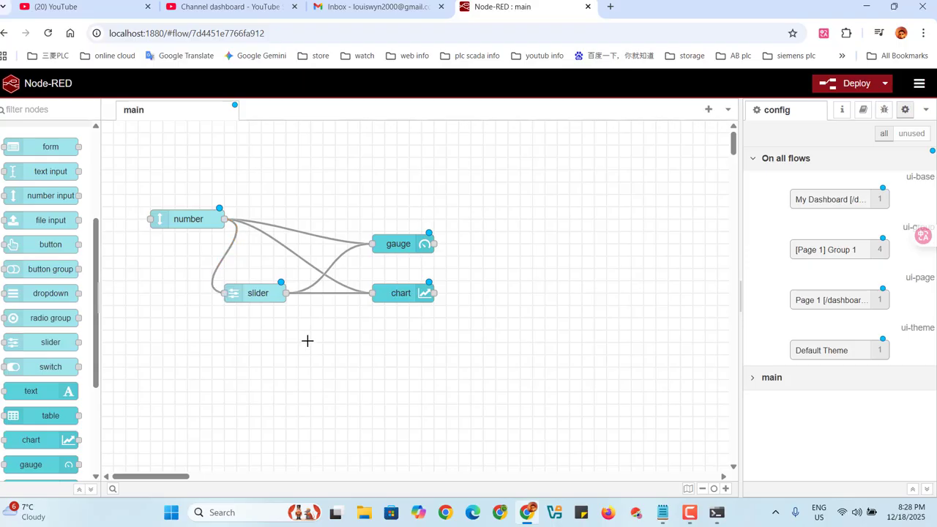
Set the number input node's maximum range value to 100.
double_click(202, 225)
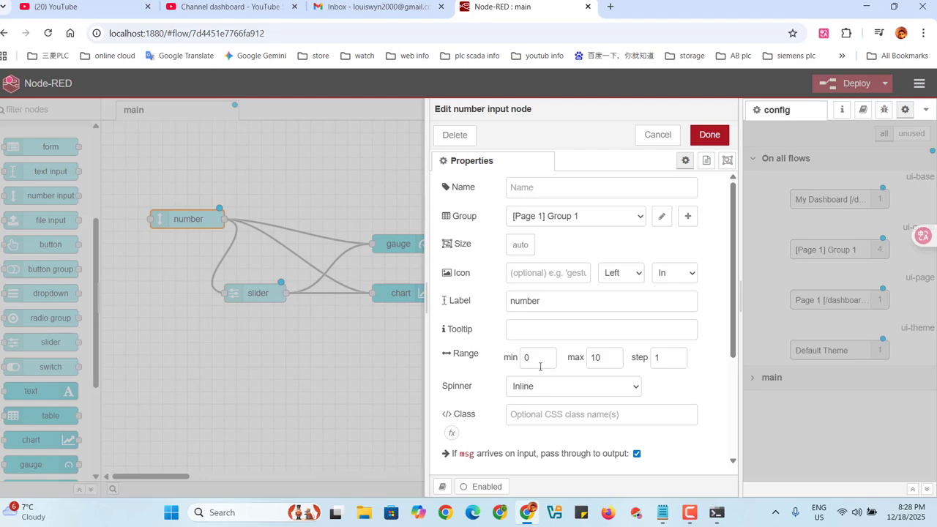
click(614, 358)
text(0)
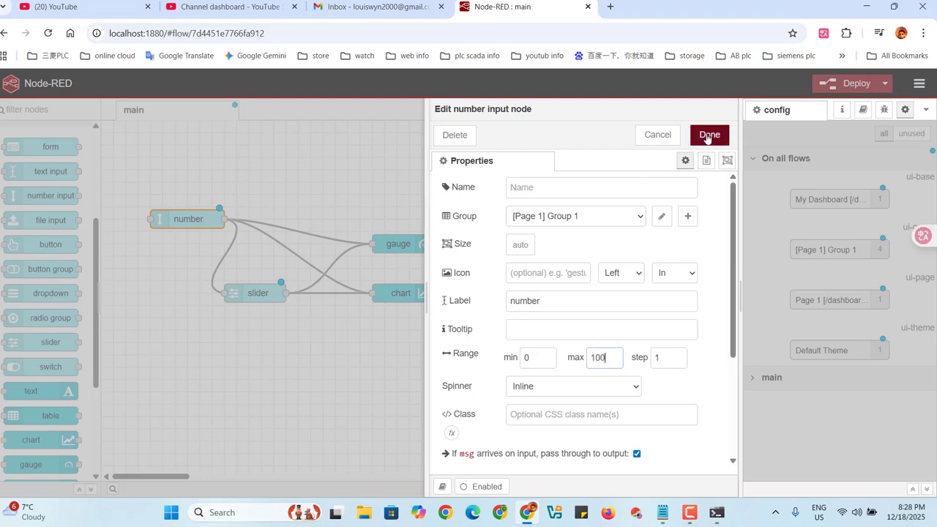
click(706, 135)
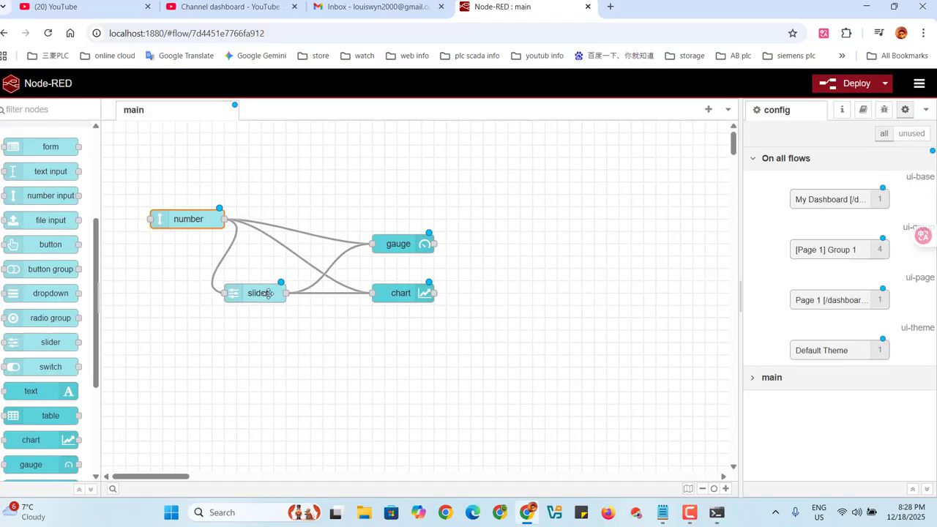
Edit the slider node's maximum range value and save its properties.
double_click(268, 293)
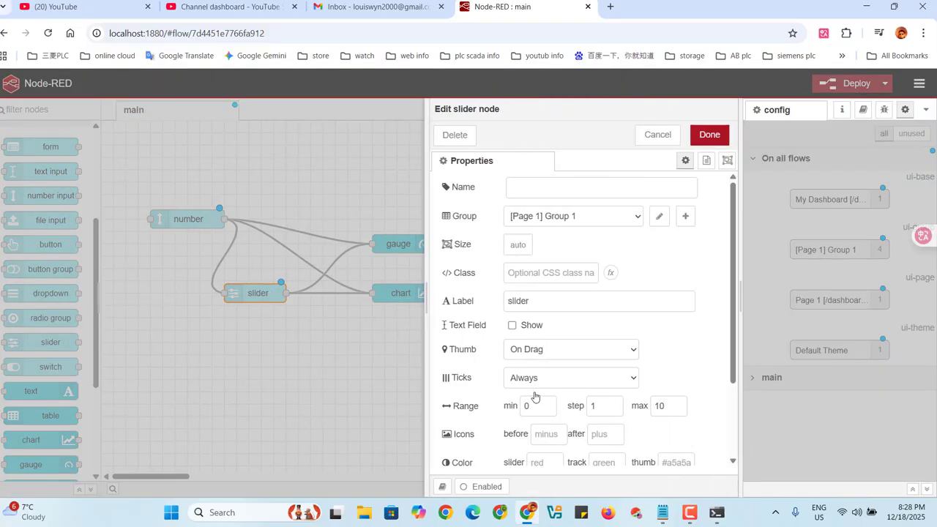
click(603, 407)
click(674, 410)
click(708, 137)
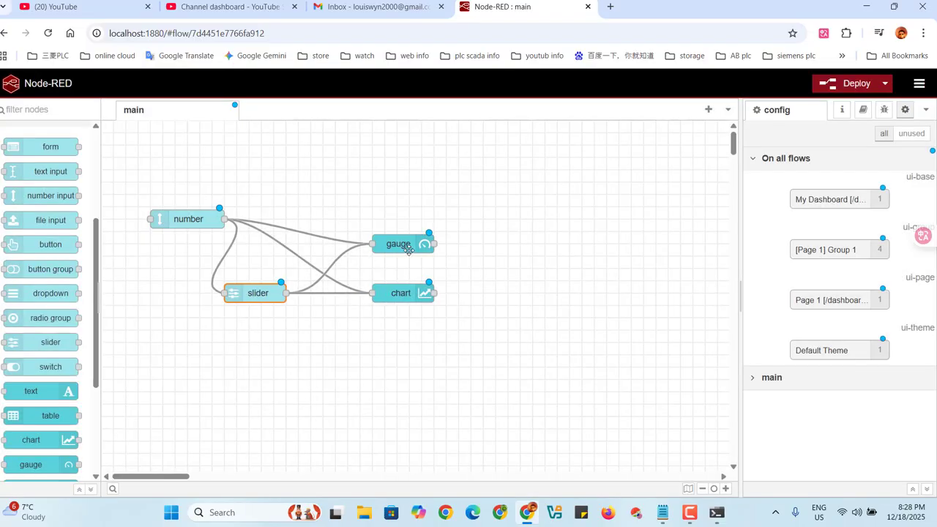
Set the gauge node's maximum range limit to 100.
double_click(408, 250)
click(624, 408)
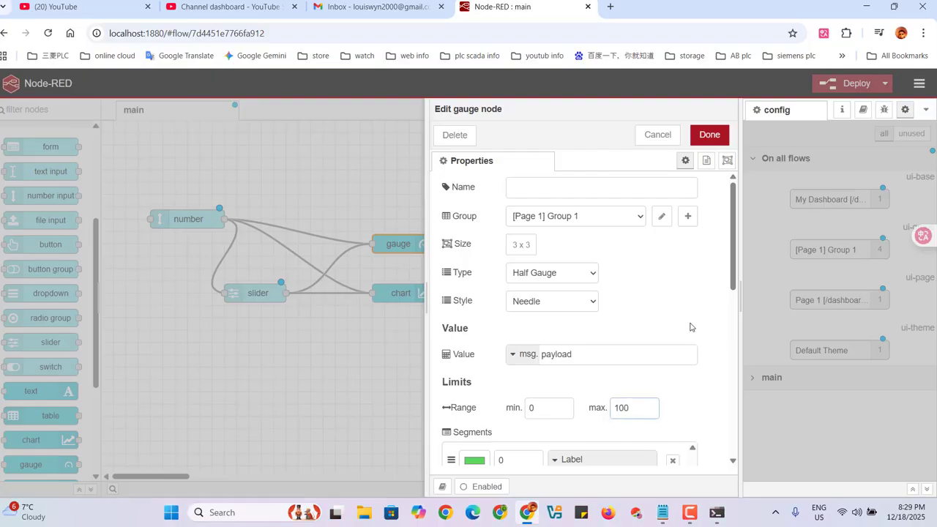
click(709, 135)
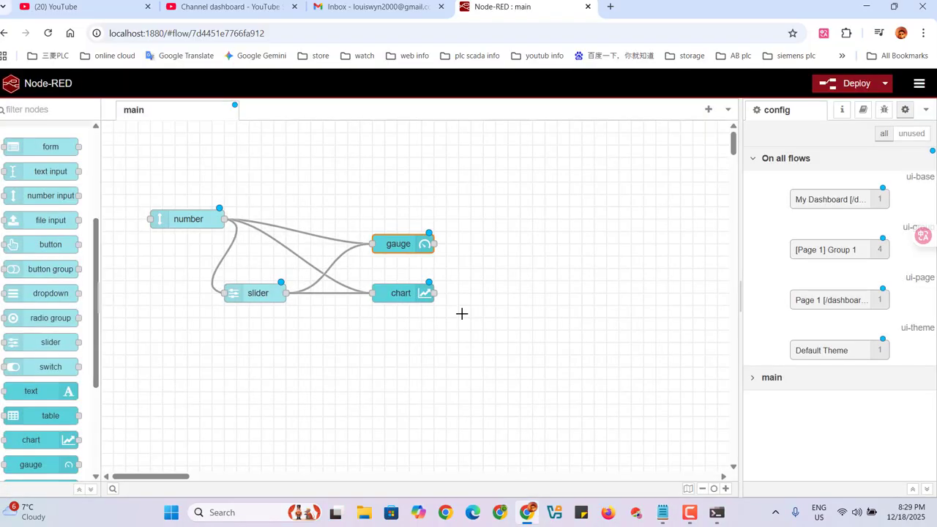
Review the chart node's properties, including its group, size, label and chart configuration settings.
click(419, 293)
double_click(417, 293)
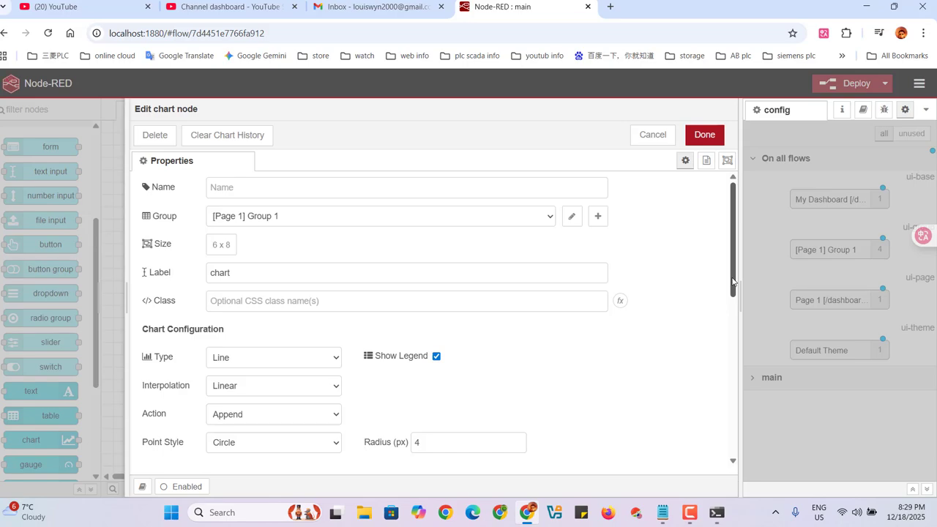
drag(733, 282, 719, 230)
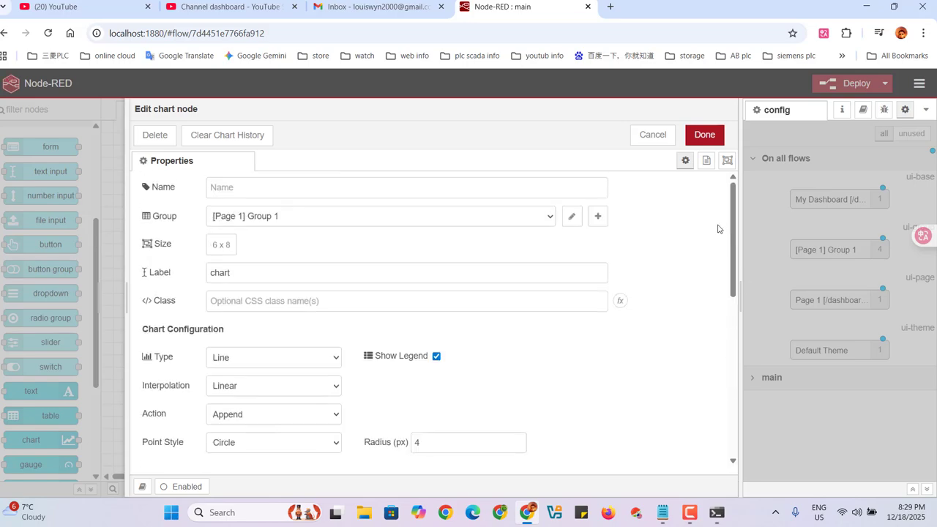
click(714, 137)
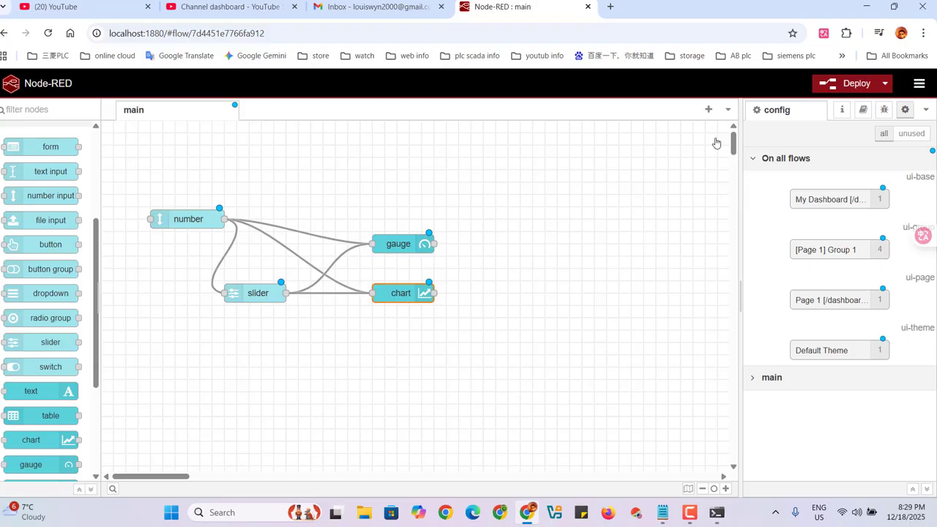
double_click(410, 293)
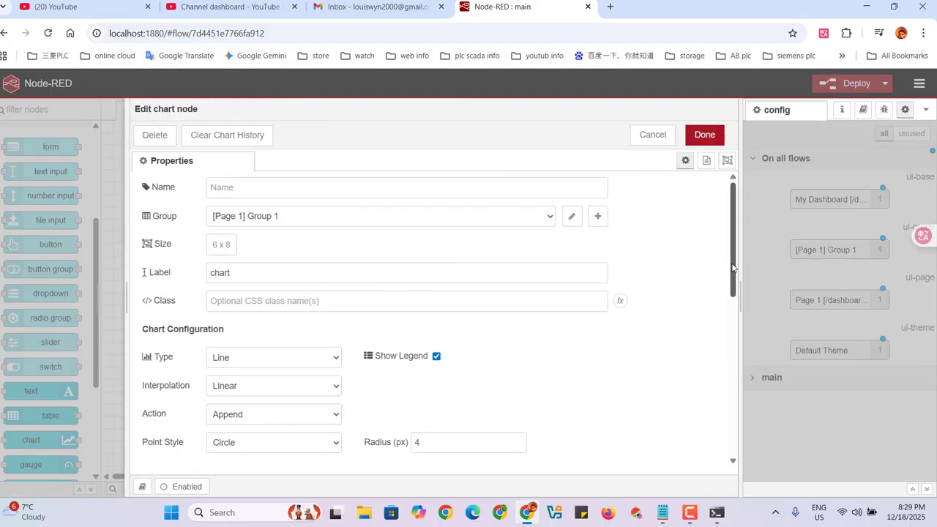
drag(732, 267, 743, 206)
click(705, 134)
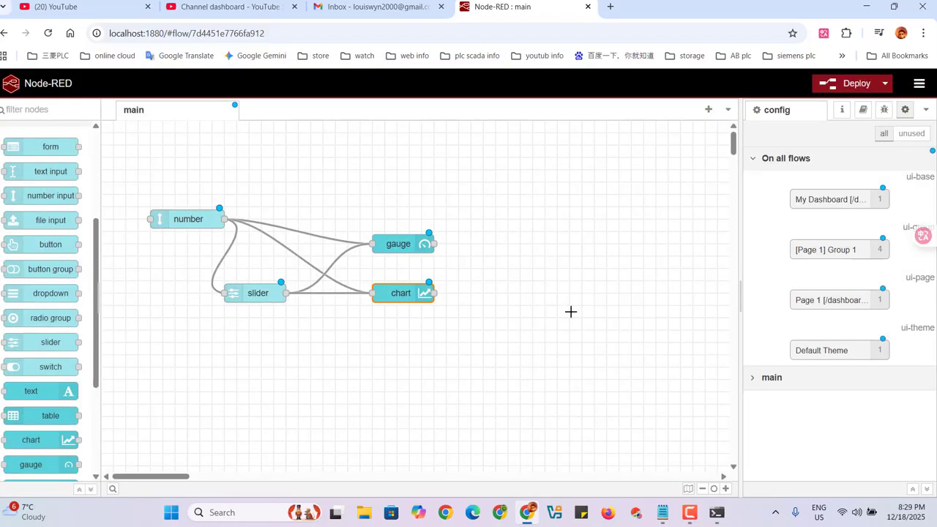
Deploy the flow and view the Page 1 dashboard from the Dashboard 2.0 sidebar, closing the page after checking the widget layout.
click(849, 85)
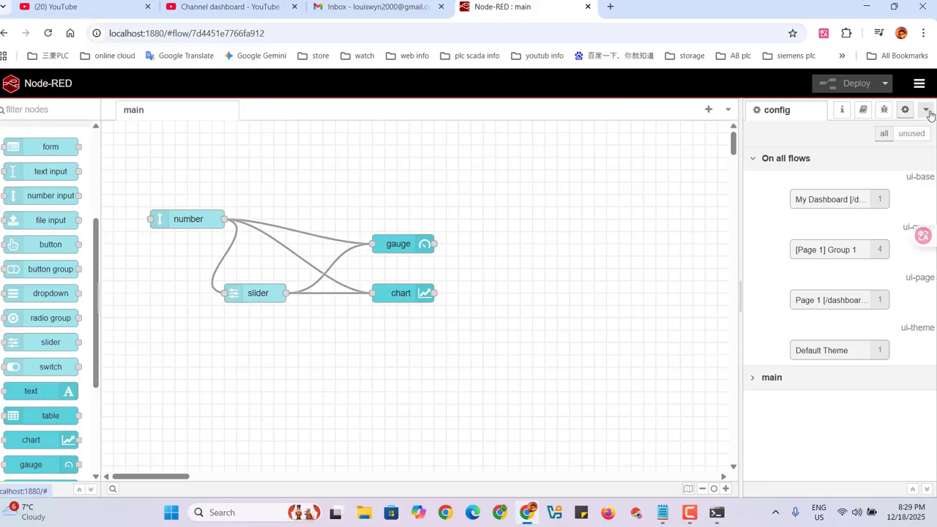
click(927, 111)
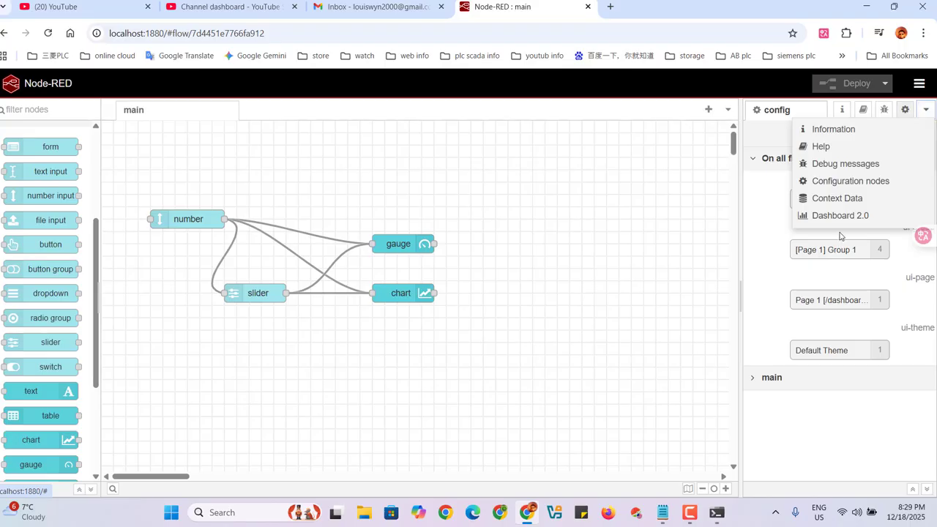
click(824, 217)
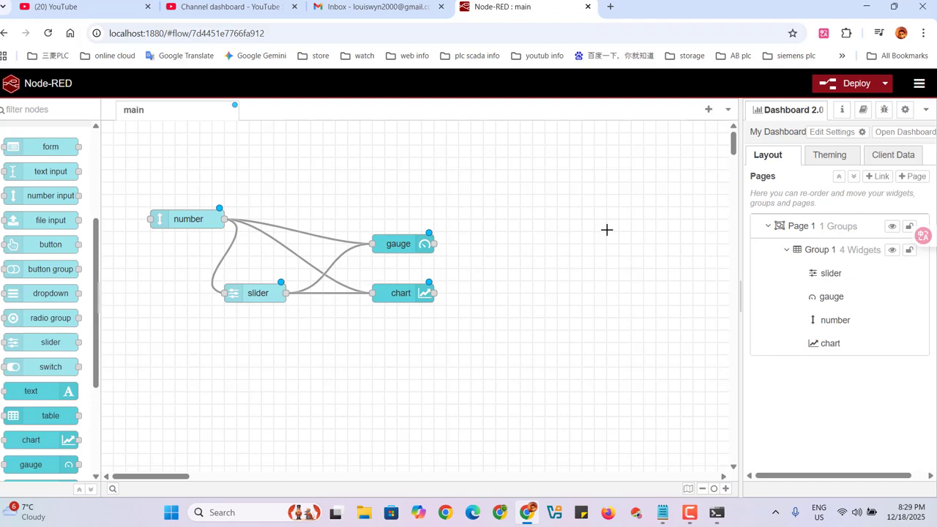
click(899, 132)
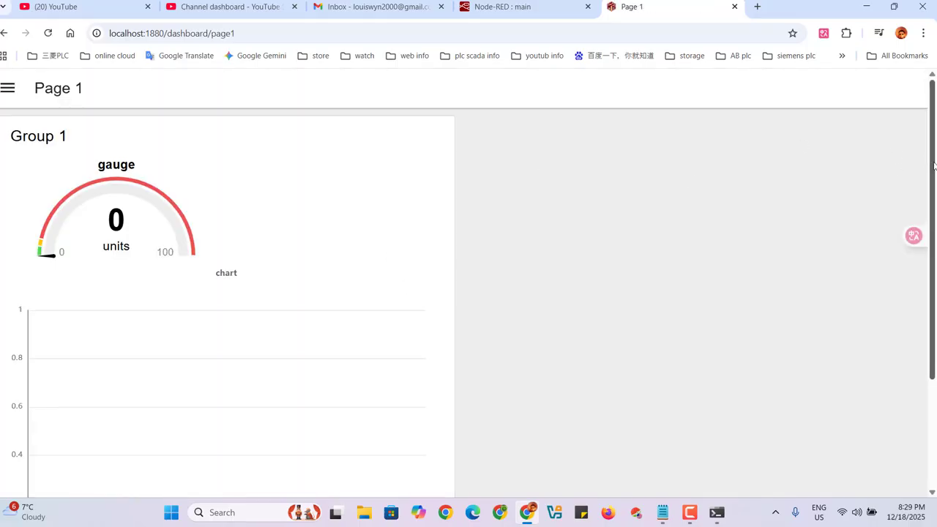
drag(934, 165, 935, 252)
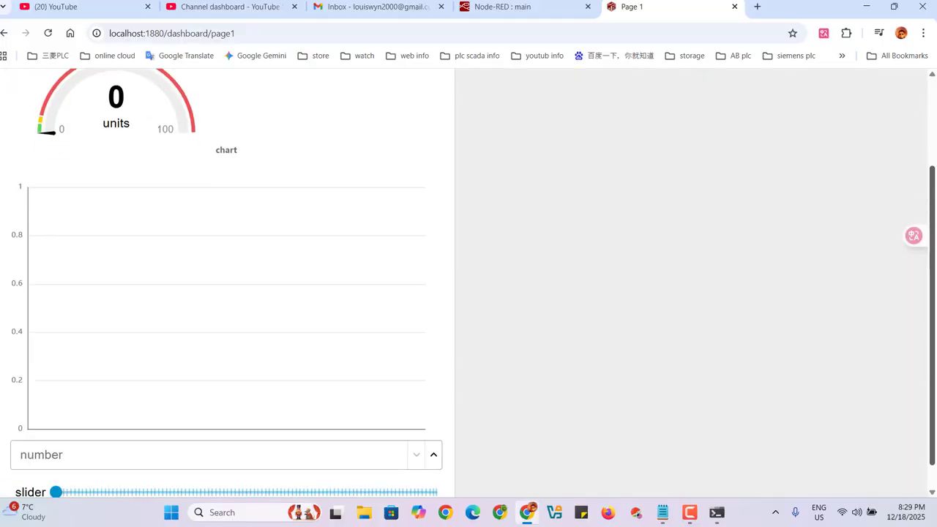
click(735, 7)
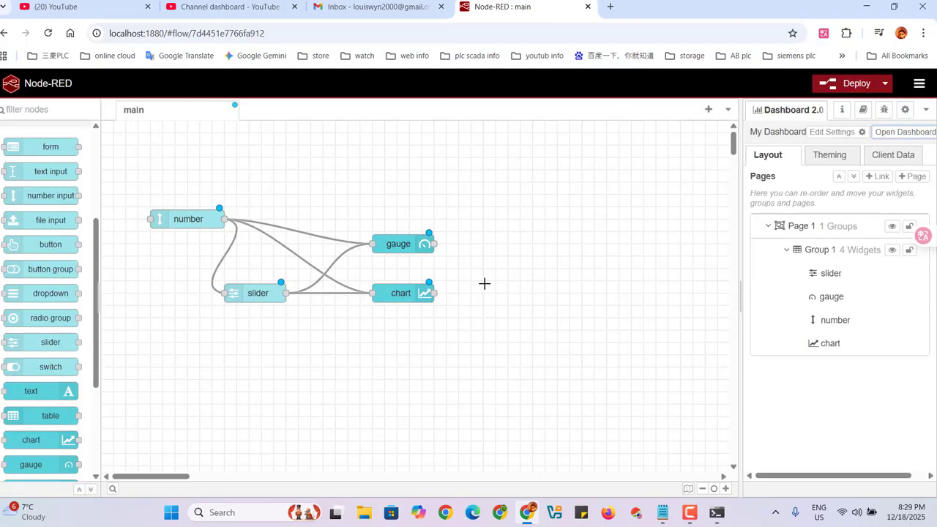
Set the chart node's size to 5 x 4 and save its properties.
double_click(396, 291)
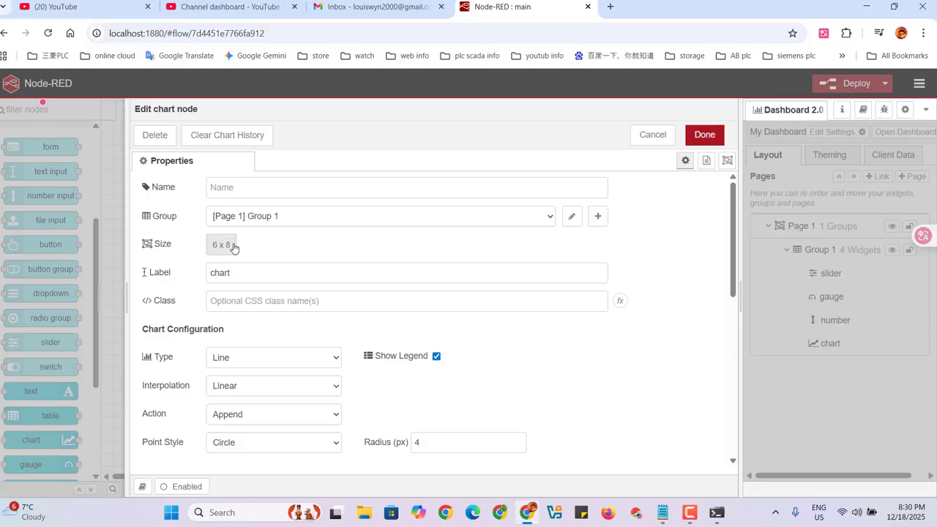
click(234, 246)
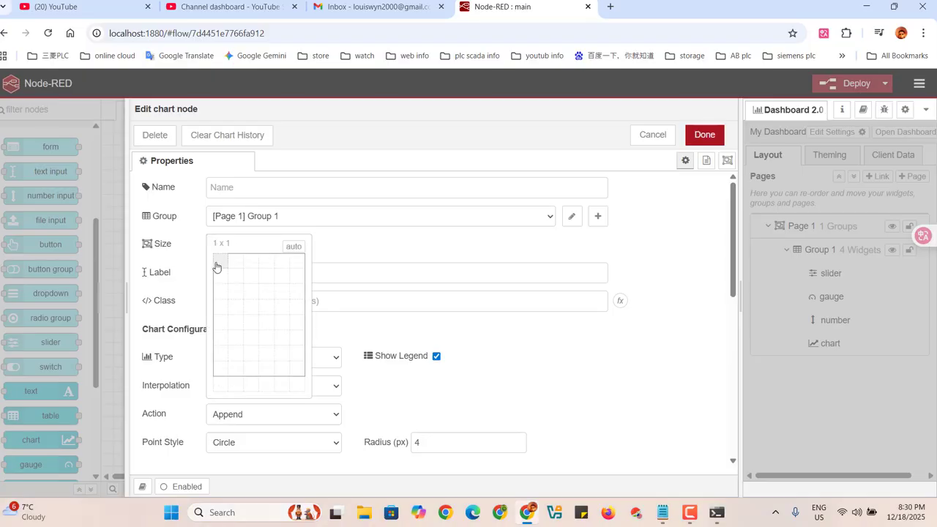
click(288, 316)
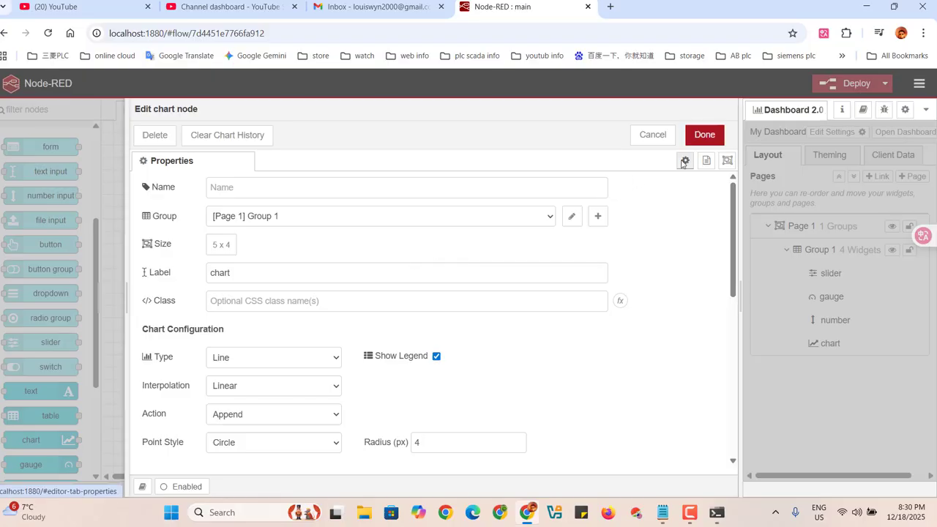
click(704, 135)
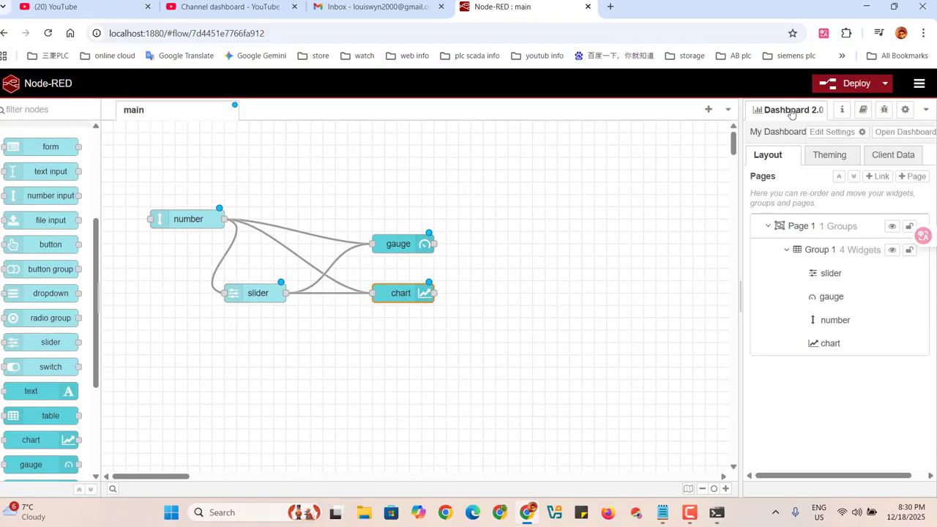
Redeploy the flow and test the slider on the opened dashboard, moving it through its range and back to 1.
click(839, 85)
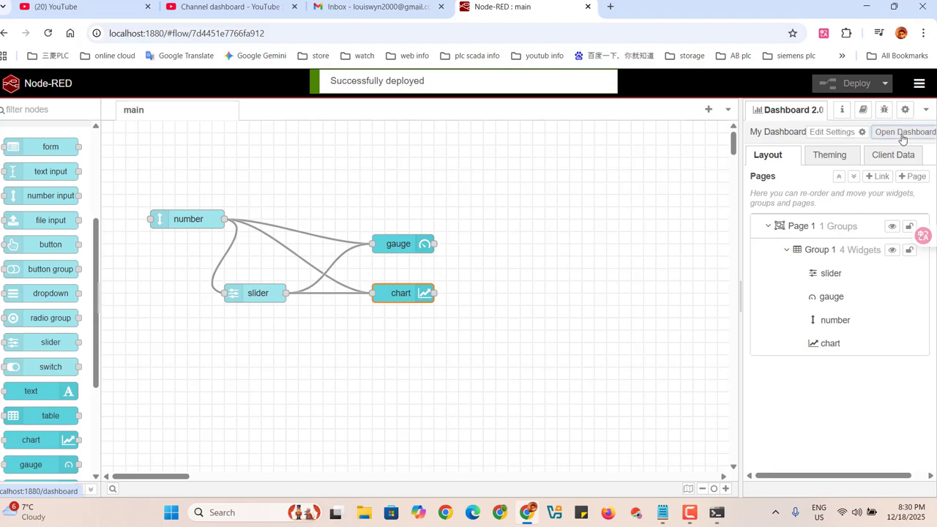
click(903, 139)
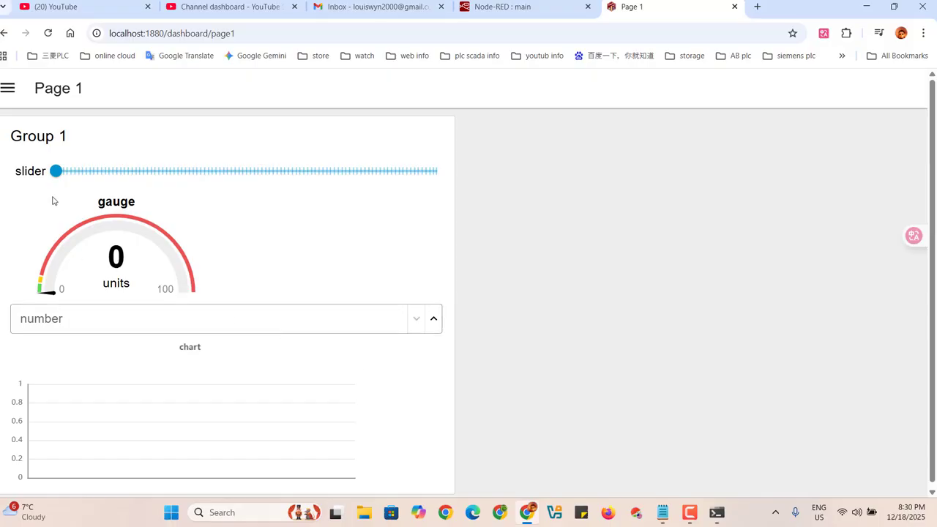
drag(57, 178, 60, 208)
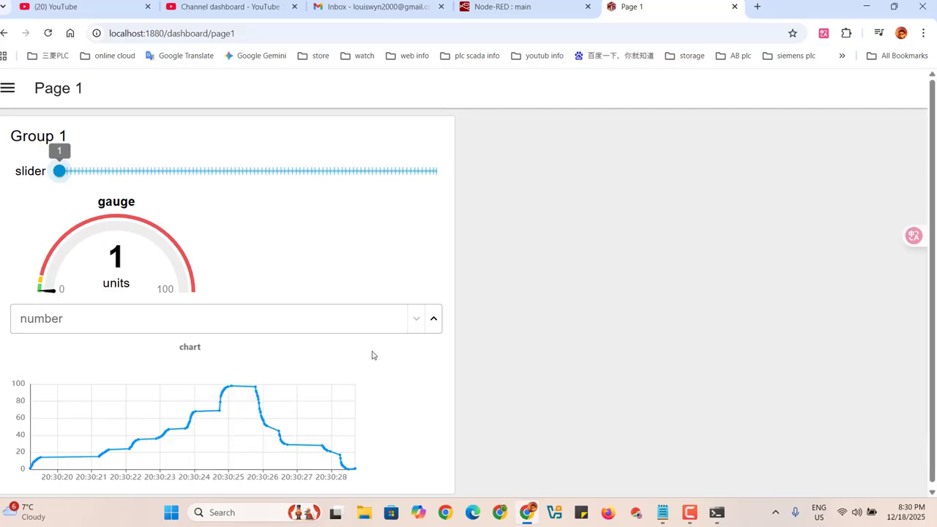
Test the dashboard's number input by stepping its value up and back down to 0, and close the dashboard page.
click(434, 322)
click(434, 322)
click(434, 322)
click(434, 322)
click(434, 322)
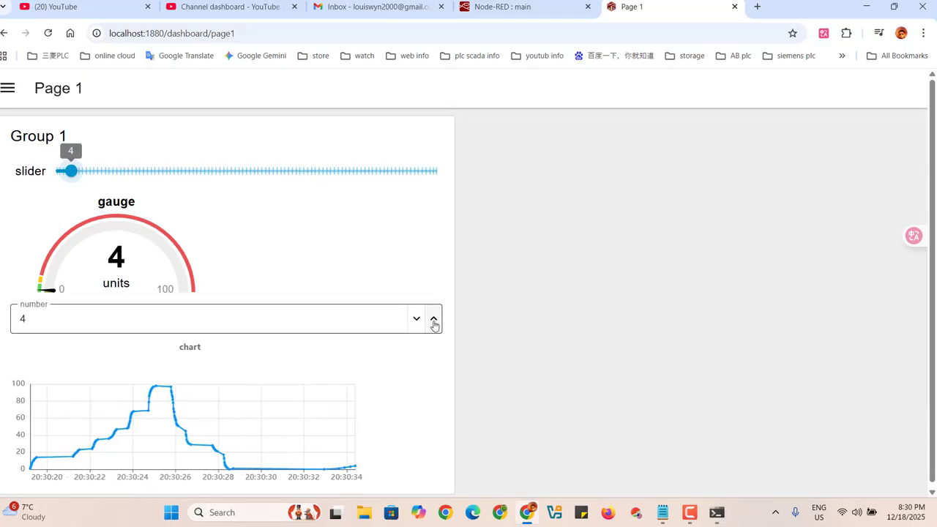
drag(434, 325, 416, 322)
click(416, 319)
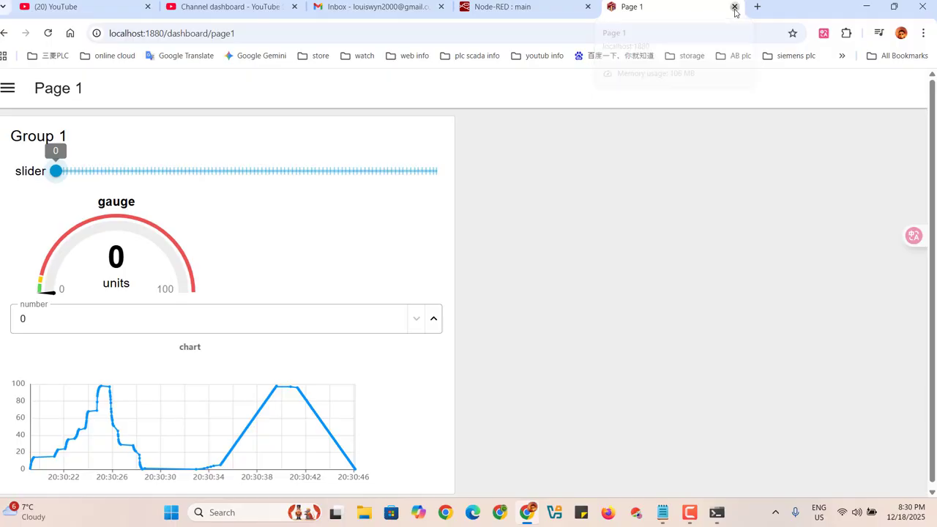
click(734, 8)
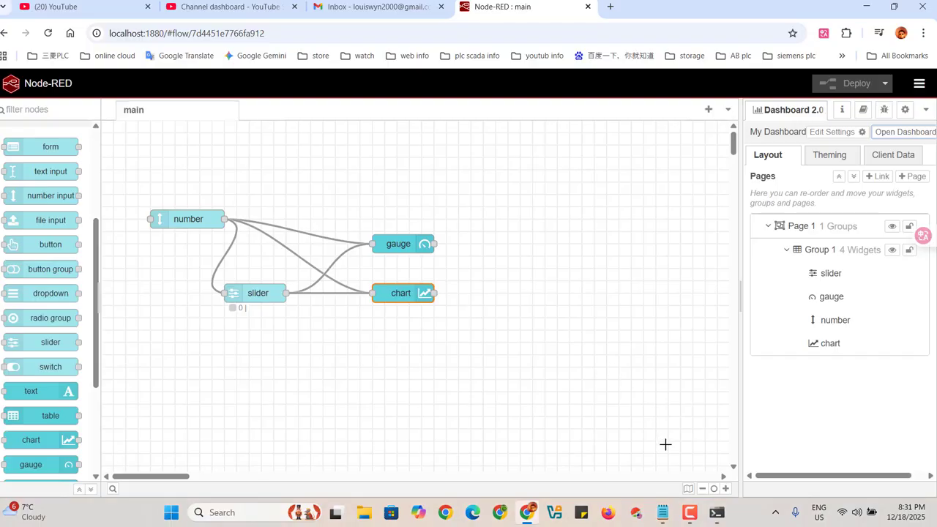
mouse_move(719, 516)
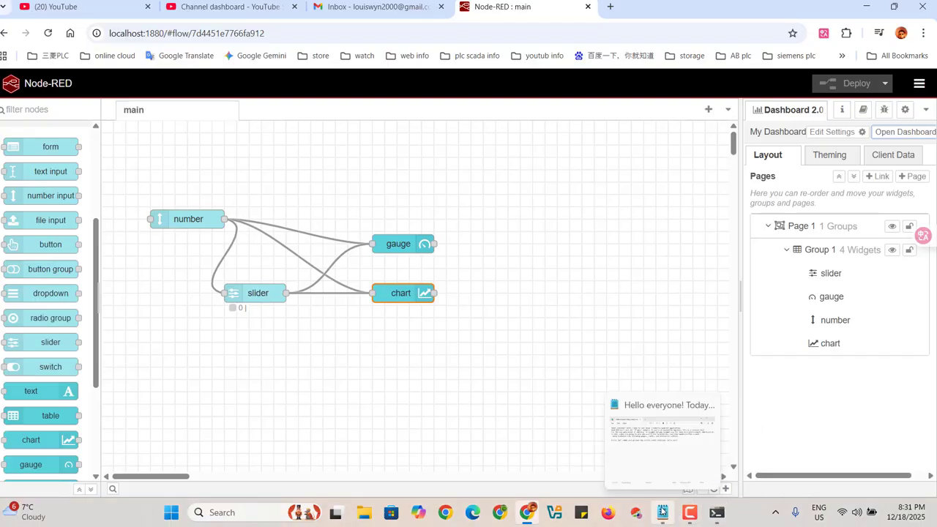
click(687, 516)
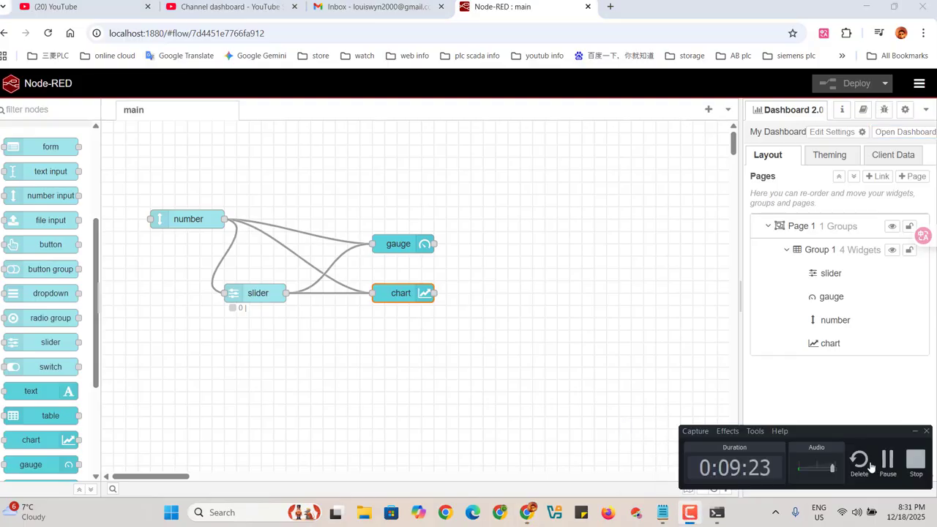